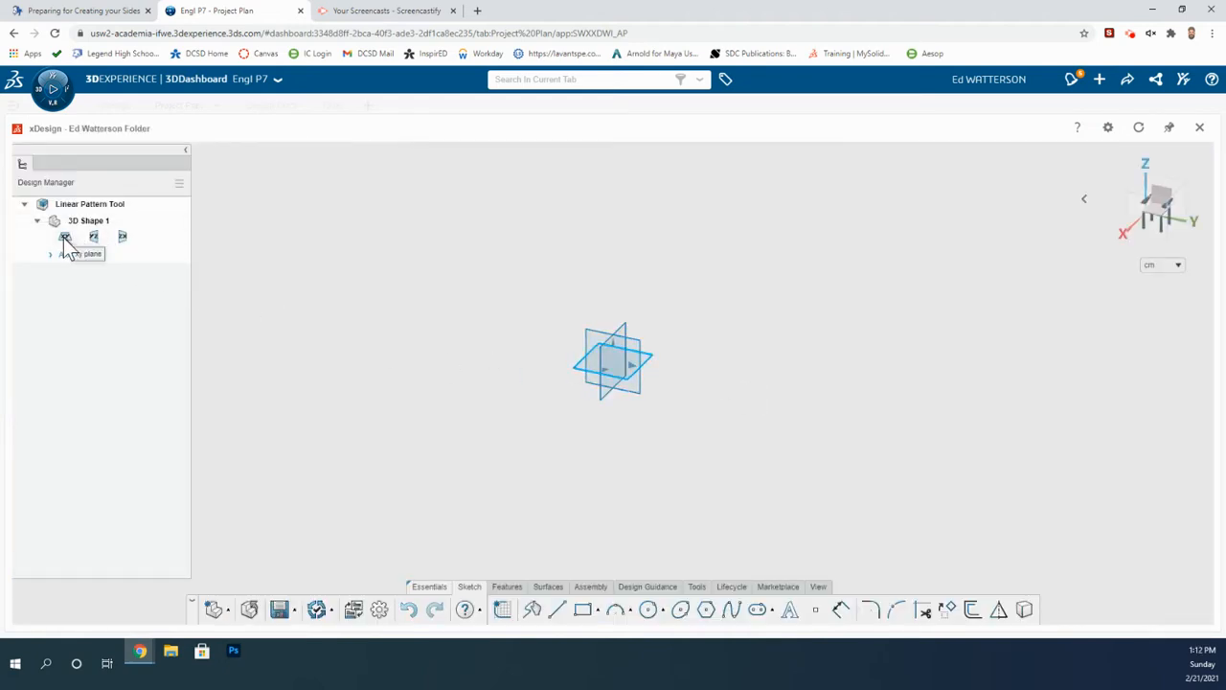
Start a new sketch on the xy plane.
{"action": "left_click", "coordinate": [65, 238]}
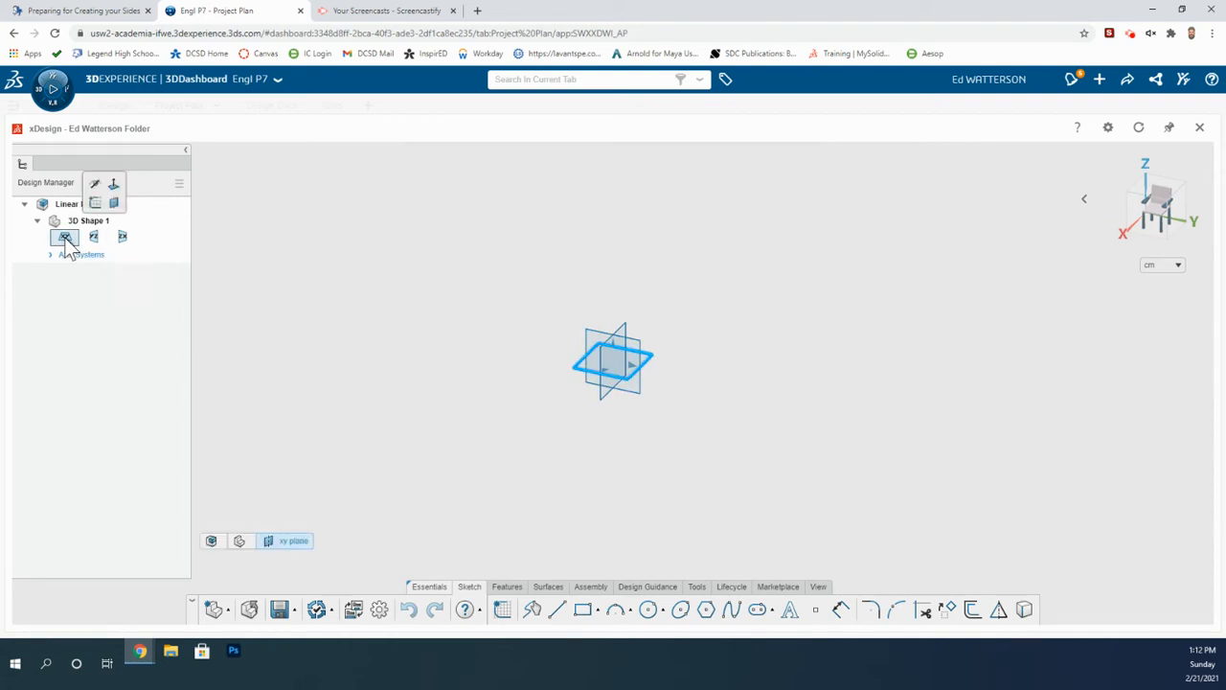
{"action": "left_click", "coordinate": [67, 238]}
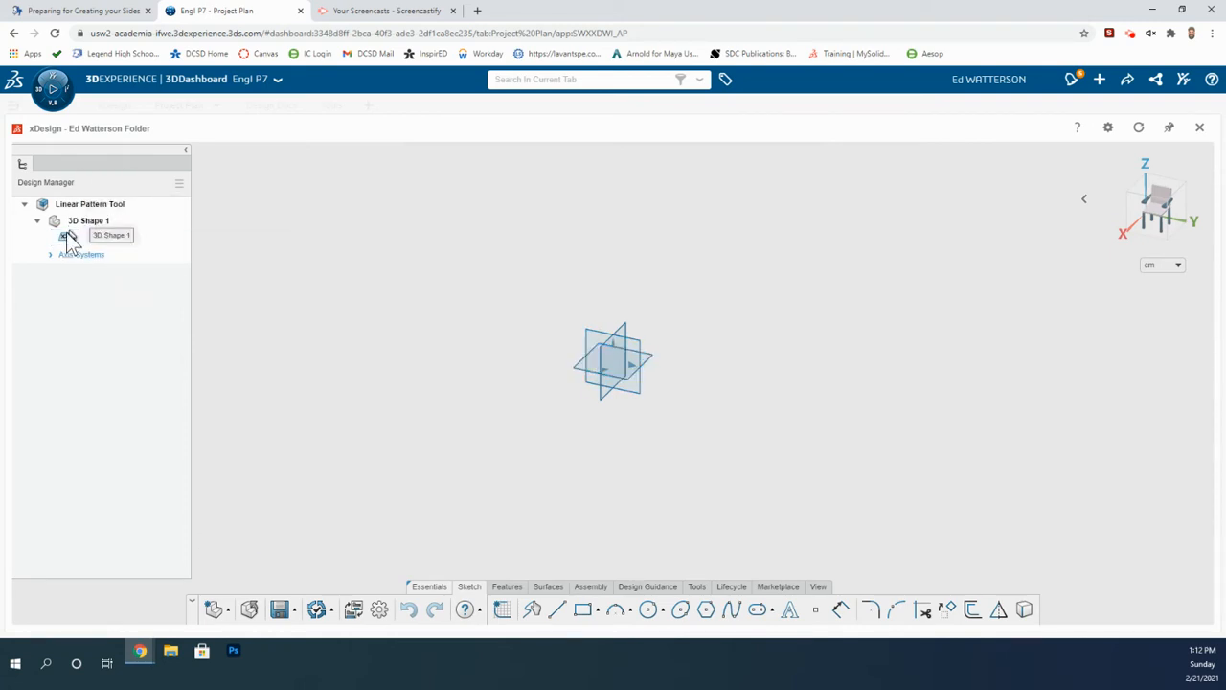
{"action": "double_click", "coordinate": [64, 239]}
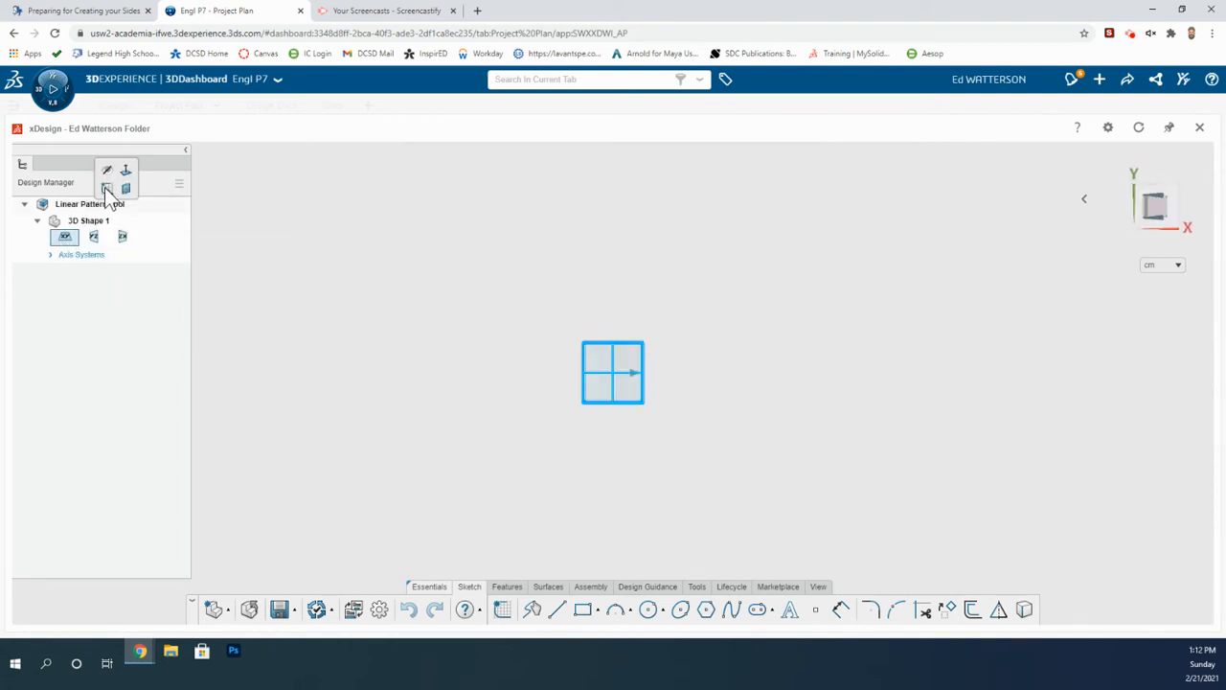
{"action": "left_click", "coordinate": [63, 239]}
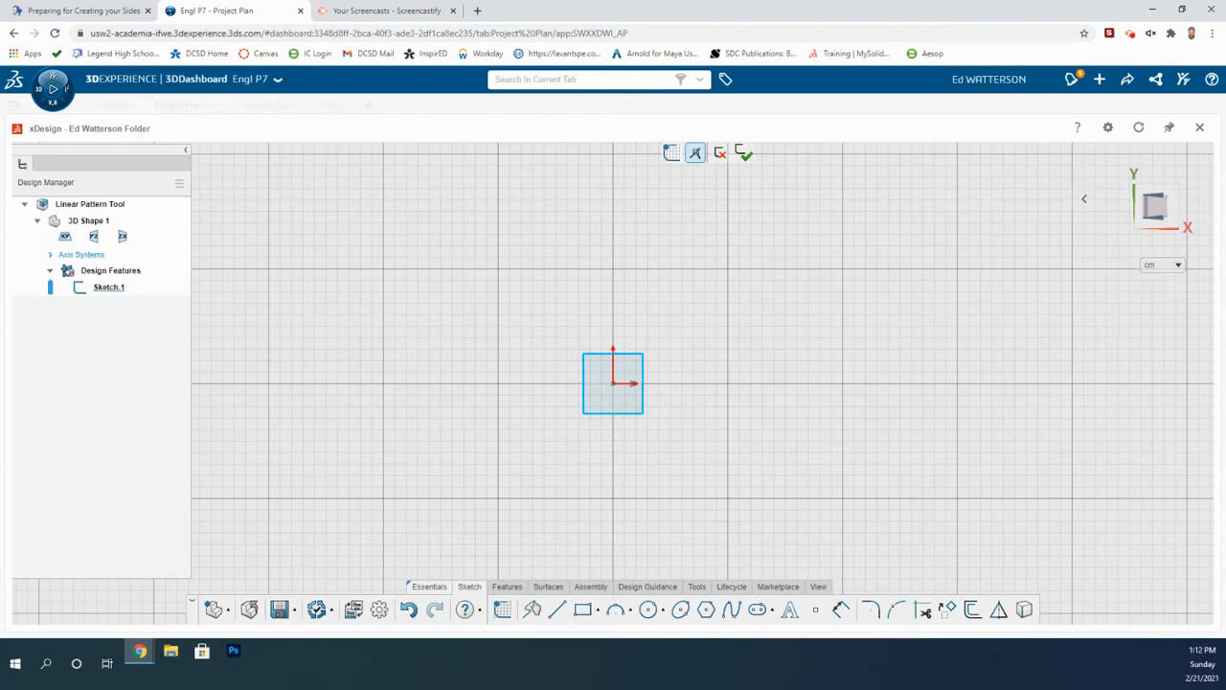
Sketch a center rectangle centered on the origin.
{"action": "left_click", "coordinate": [596, 610]}
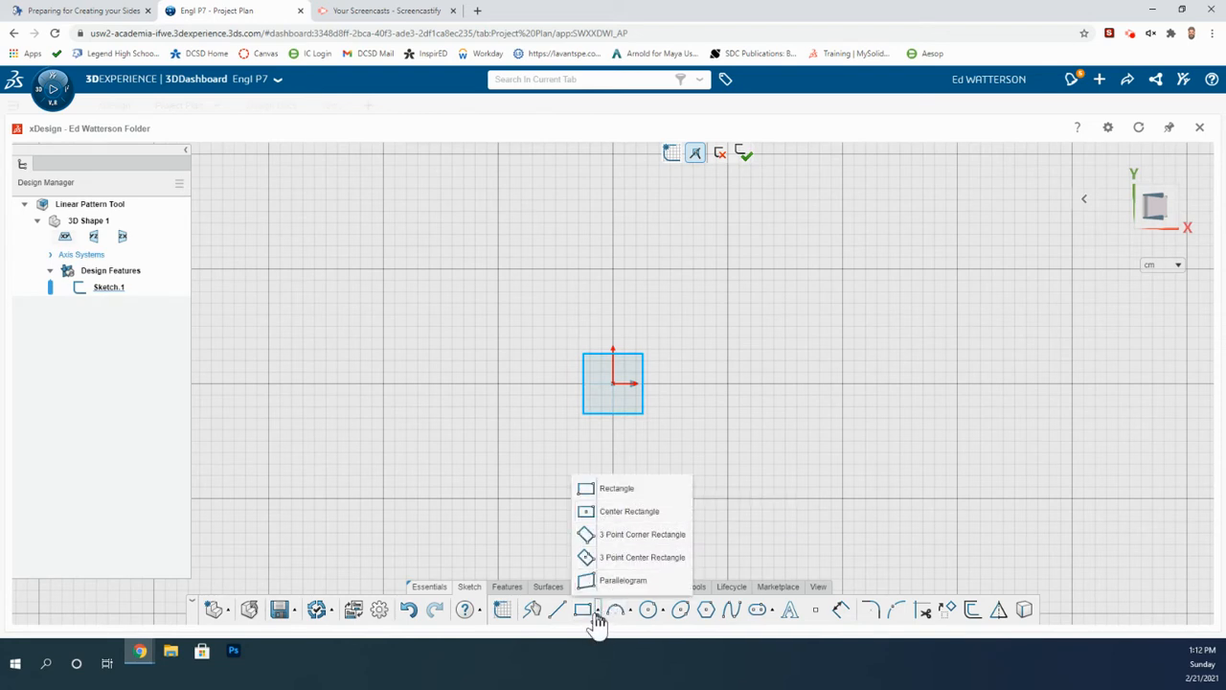
{"action": "left_click", "coordinate": [610, 516]}
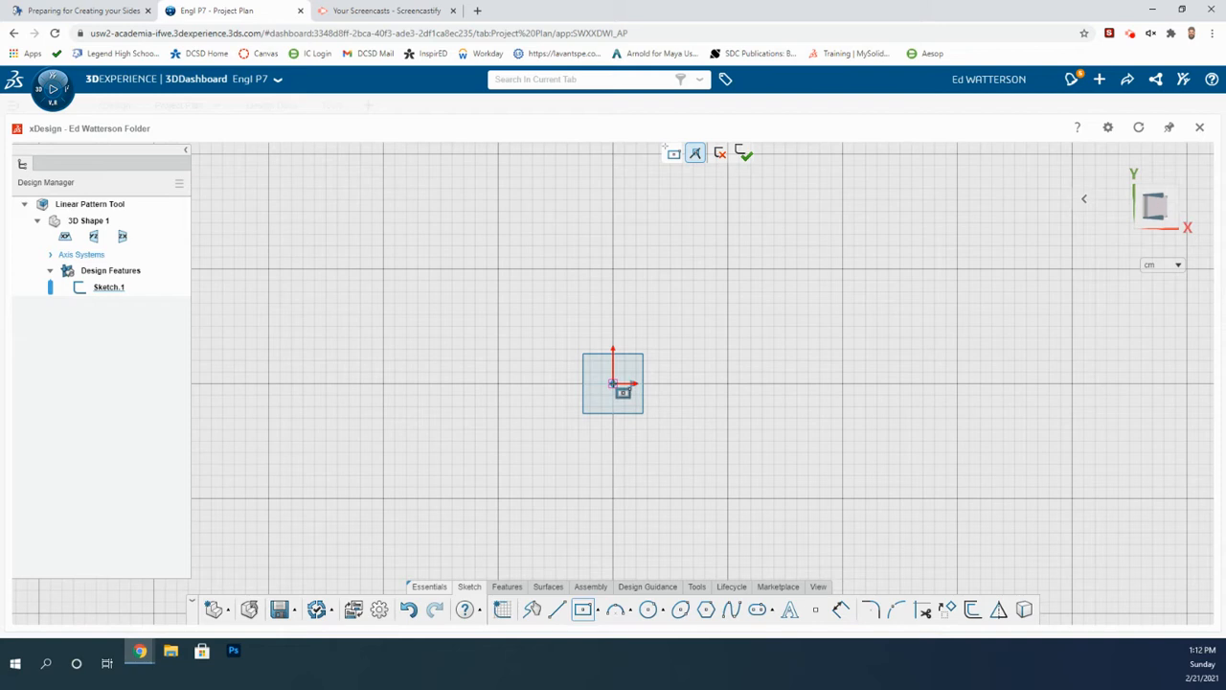
{"action": "left_click", "coordinate": [613, 383]}
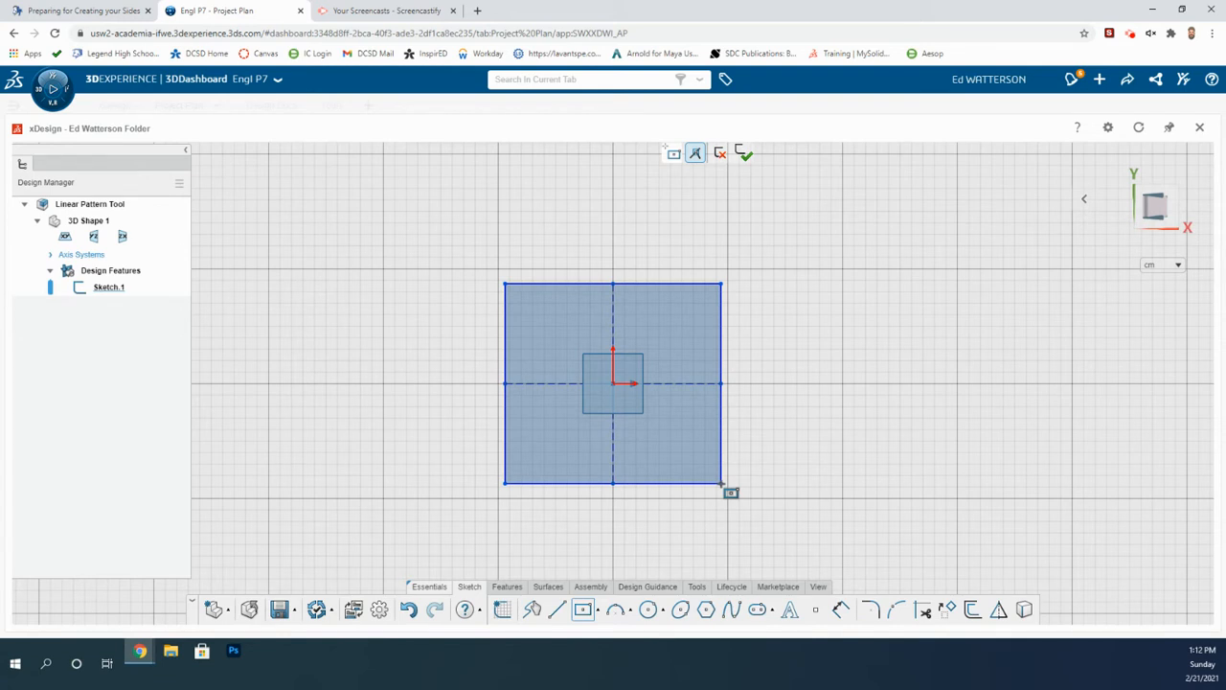
{"action": "left_click", "coordinate": [722, 483]}
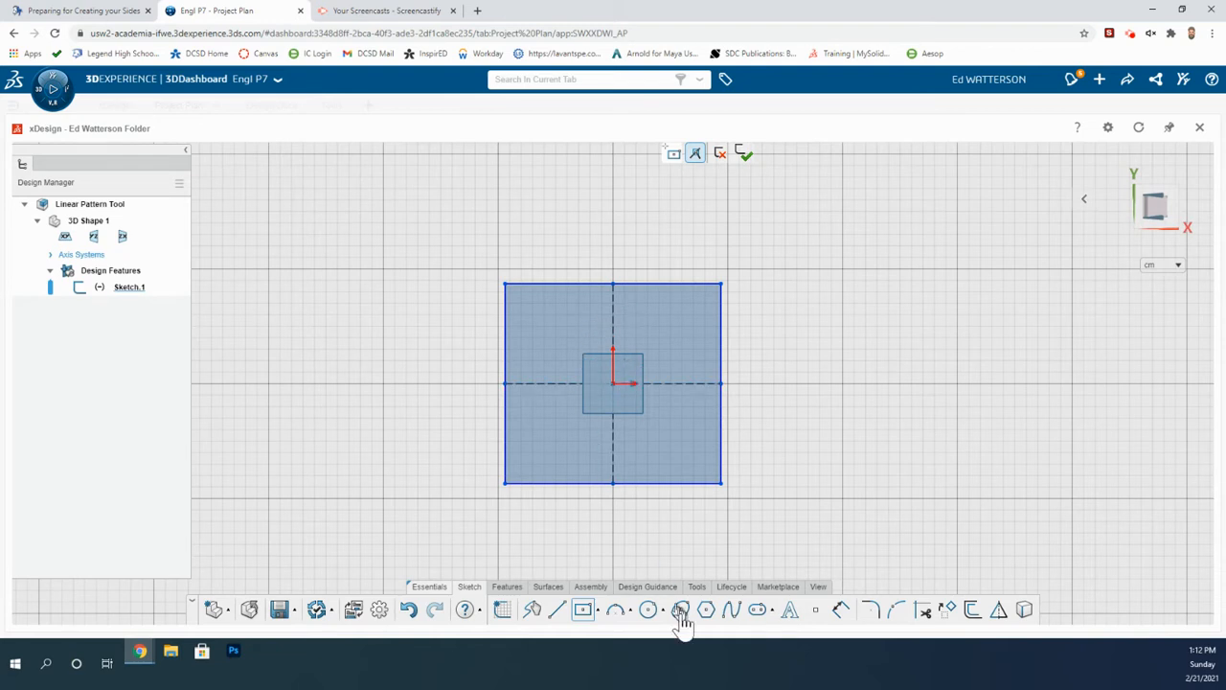
Dimension the rectangle's right side and set its height to 10 cm.
{"action": "left_click", "coordinate": [840, 609]}
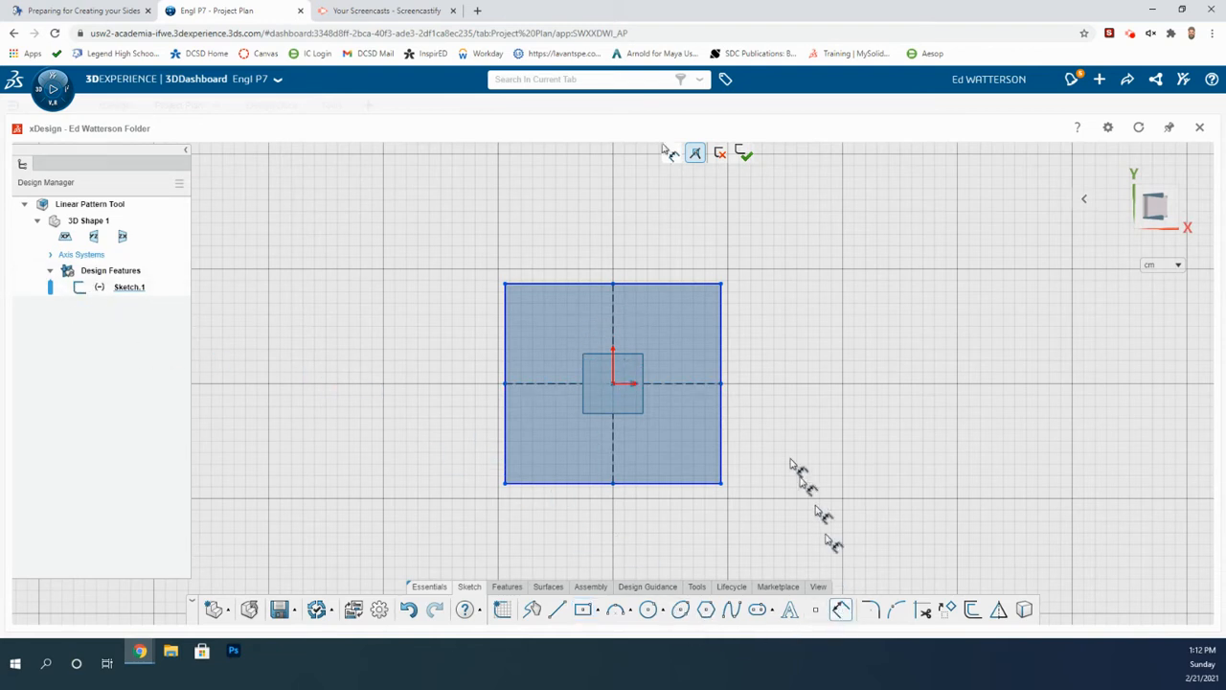
{"action": "left_click", "coordinate": [724, 426]}
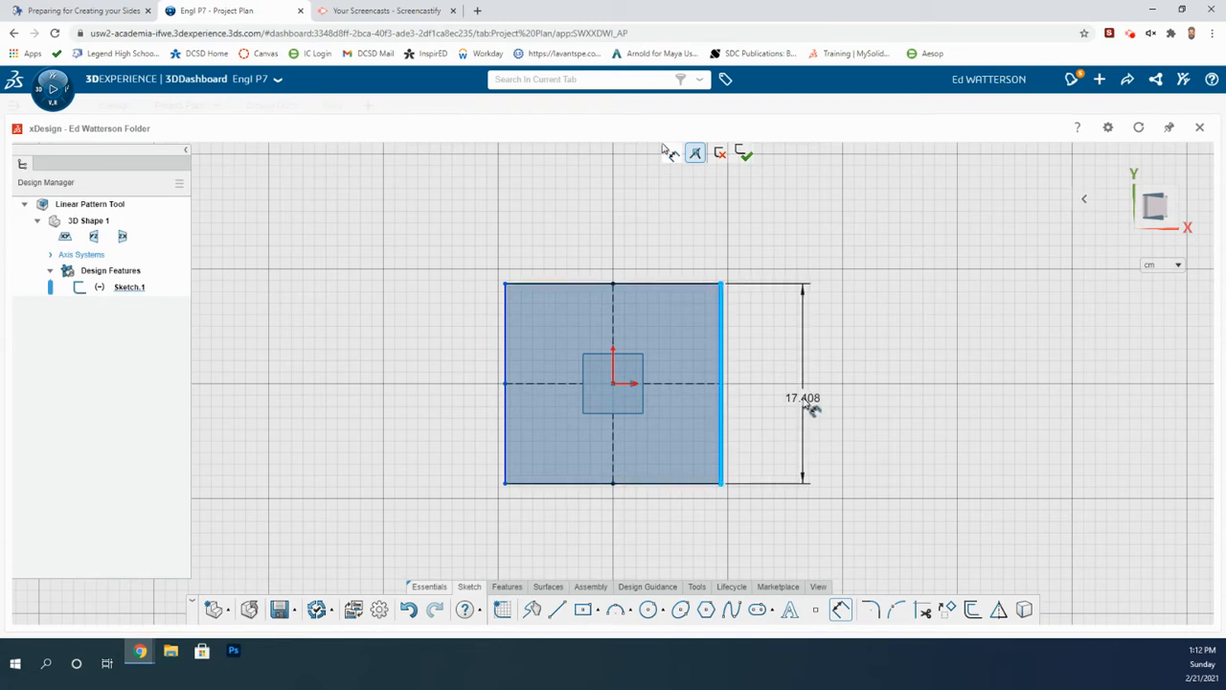
{"action": "left_click", "coordinate": [802, 380]}
{"action": "type", "text": "1"}
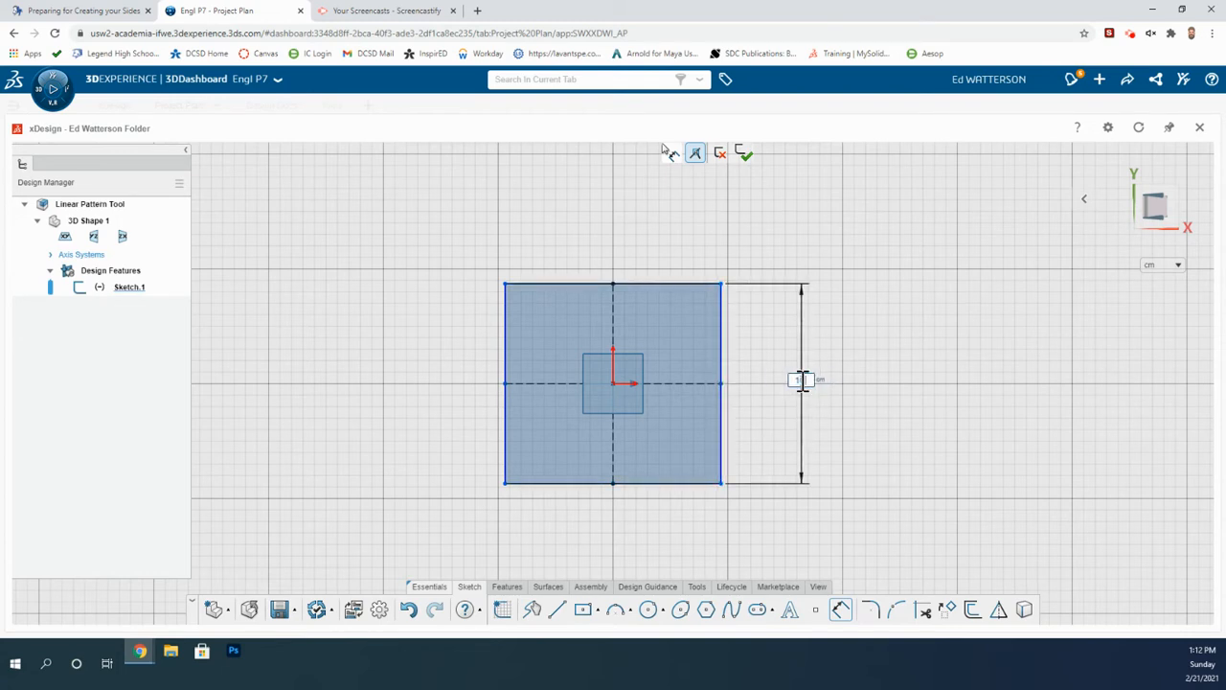
{"action": "type", "text": "0"}
{"action": "key", "text": "Return"}
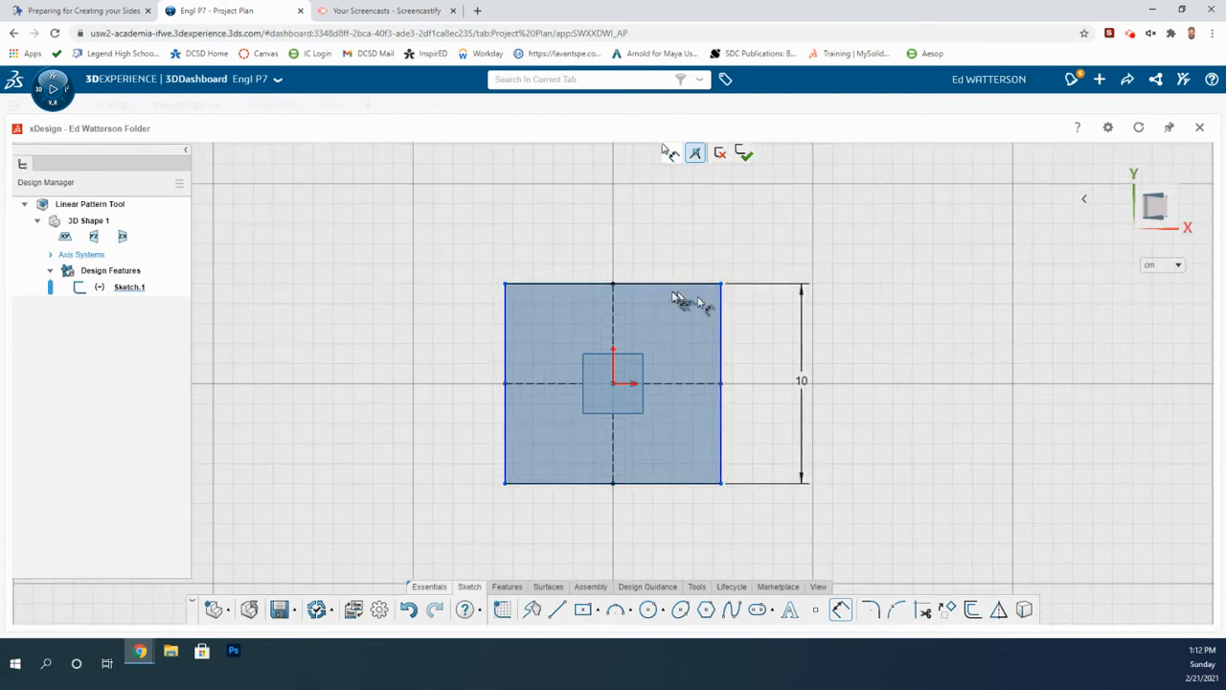
Dimension the rectangle's top side, set its width to 10 cm, and exit the sketch.
{"action": "left_click", "coordinate": [655, 284]}
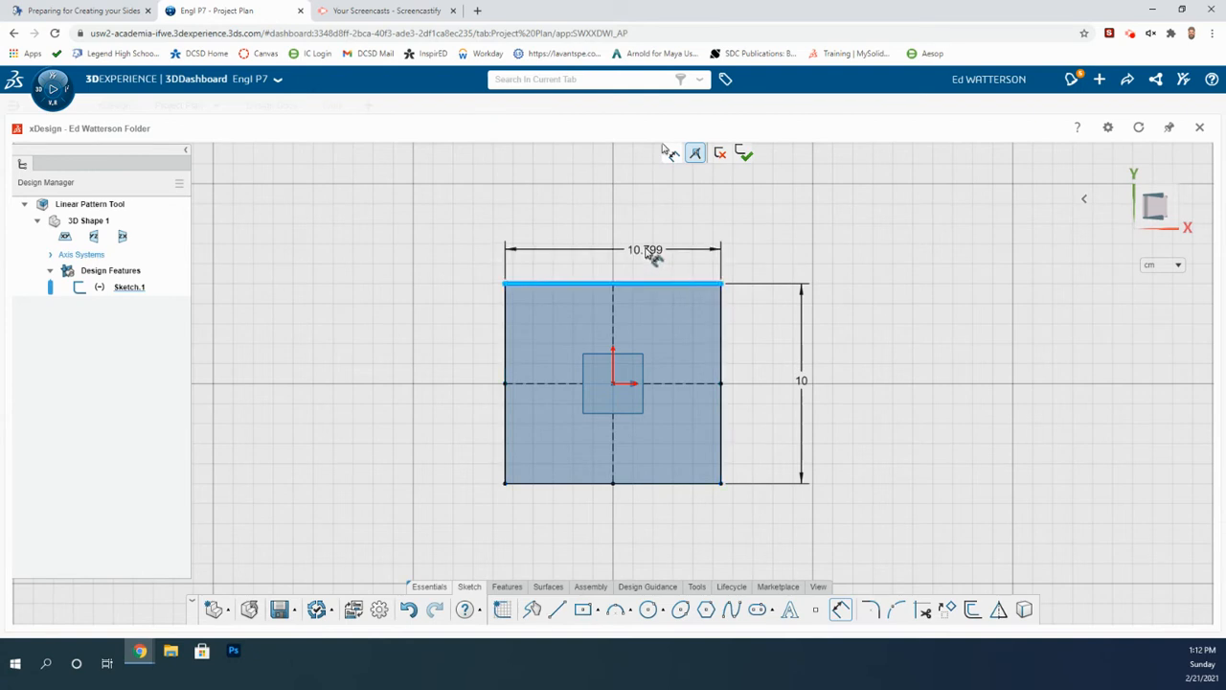
{"action": "left_click", "coordinate": [613, 240]}
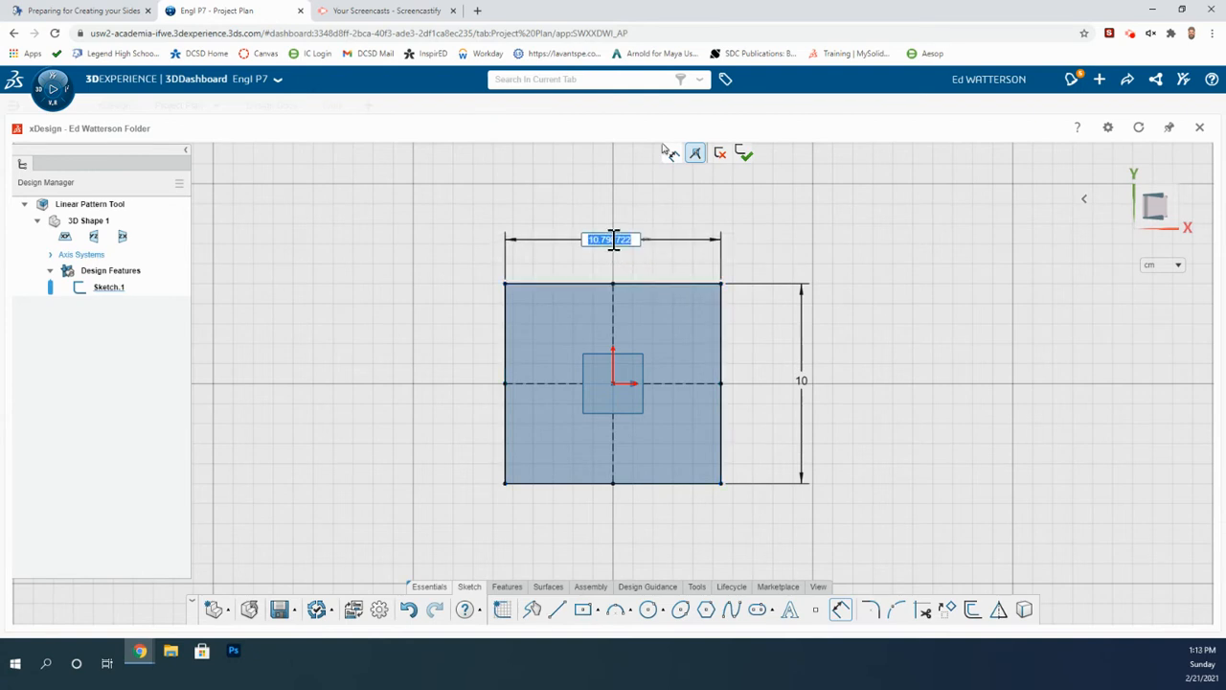
{"action": "type", "text": "10"}
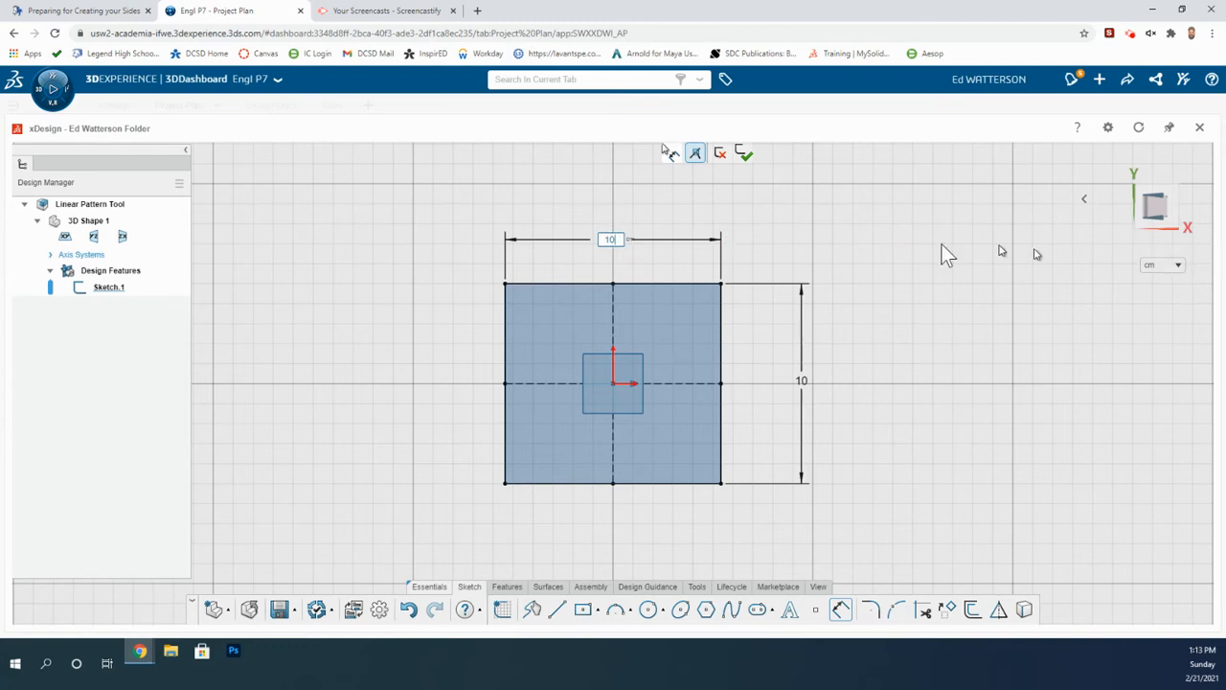
{"action": "key", "text": "Return"}
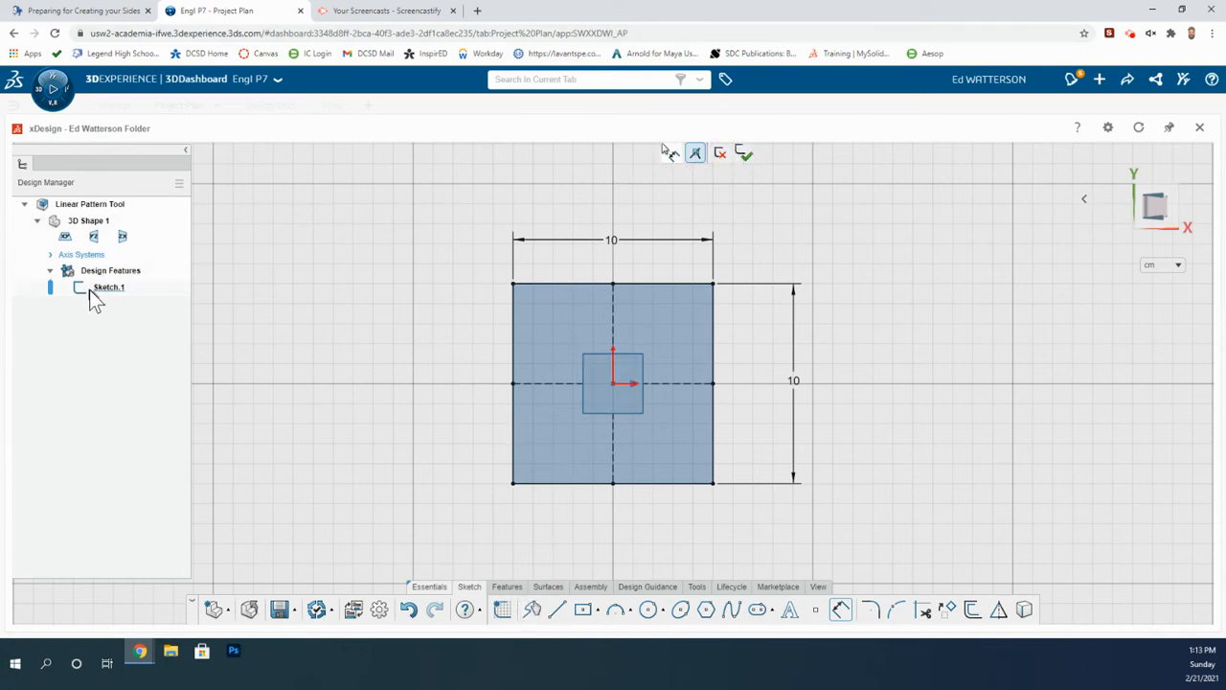
{"action": "left_click", "coordinate": [744, 155]}
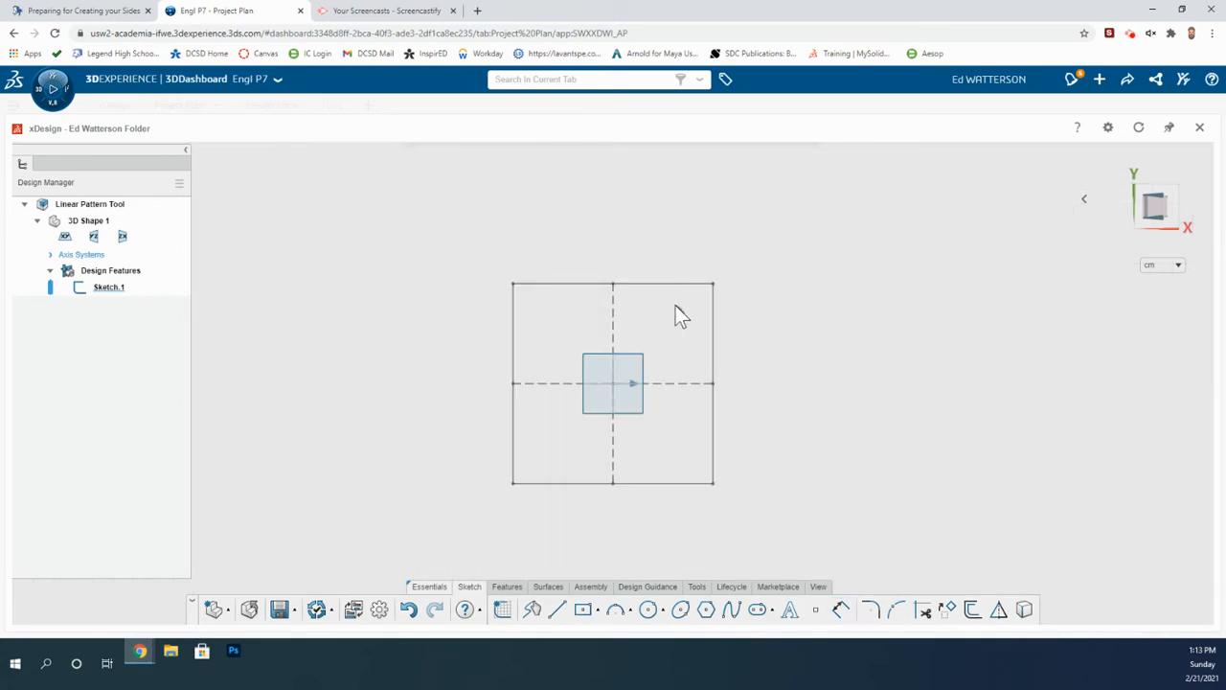
Extrude Sketch.1 as a solid with a distance of 0.3 cm.
{"action": "left_click", "coordinate": [113, 287]}
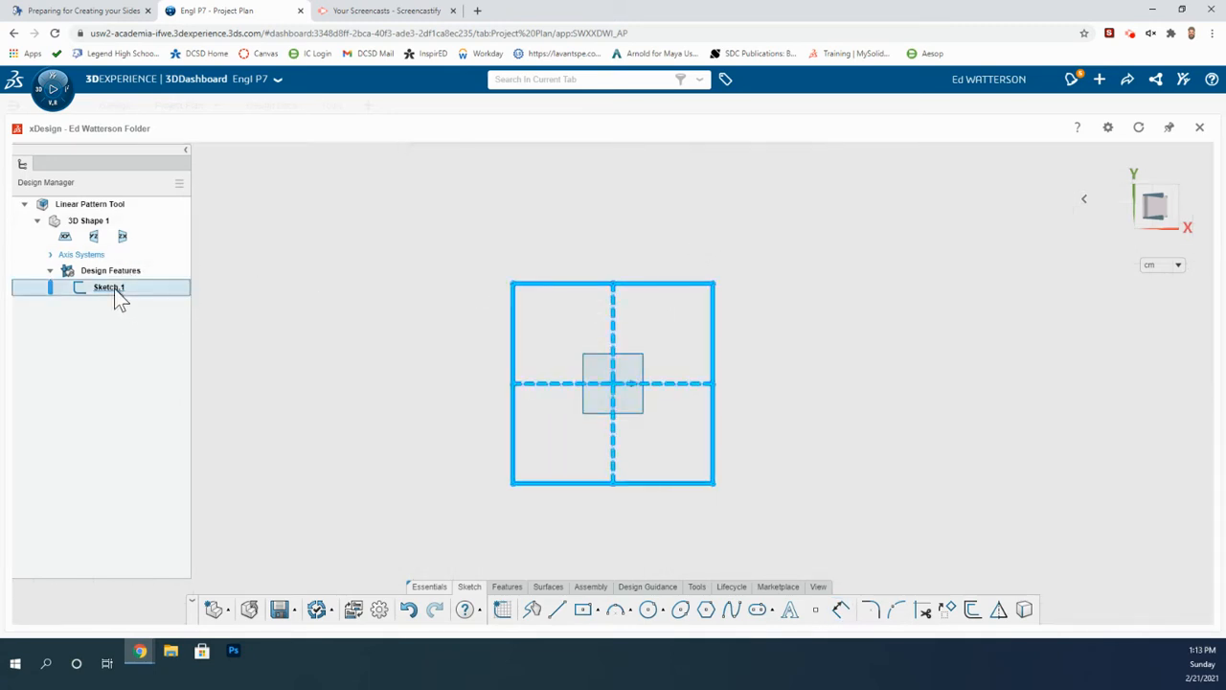
{"action": "left_click", "coordinate": [506, 586]}
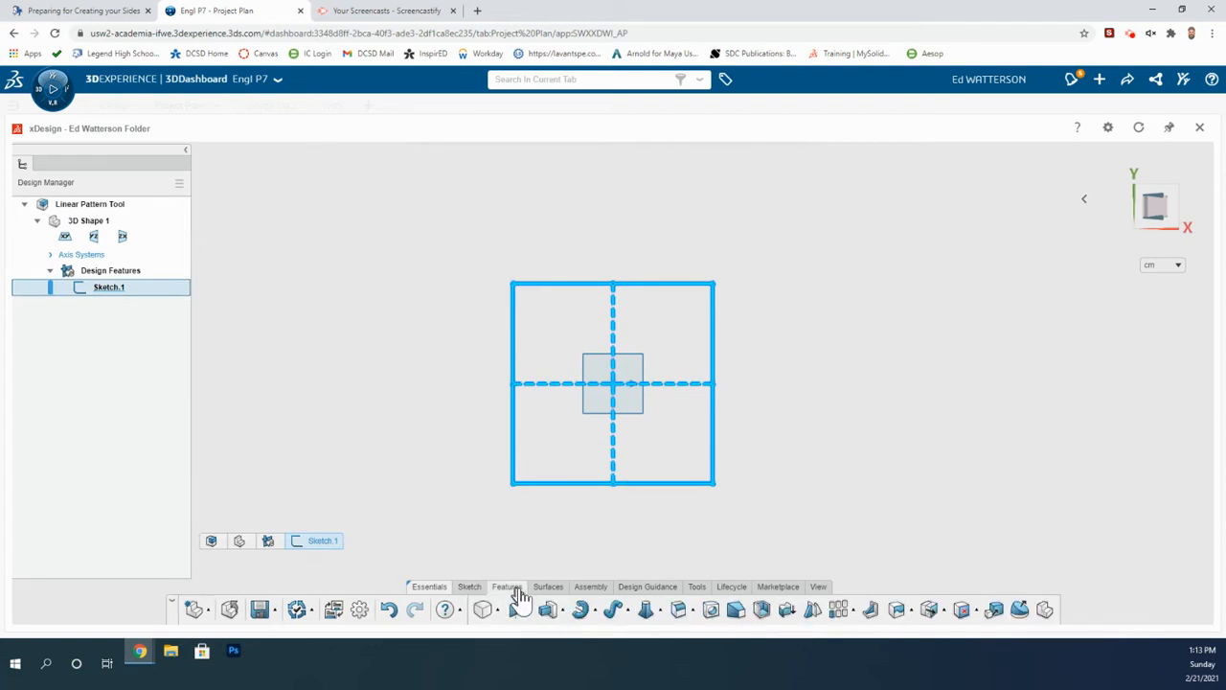
{"action": "left_click", "coordinate": [560, 610]}
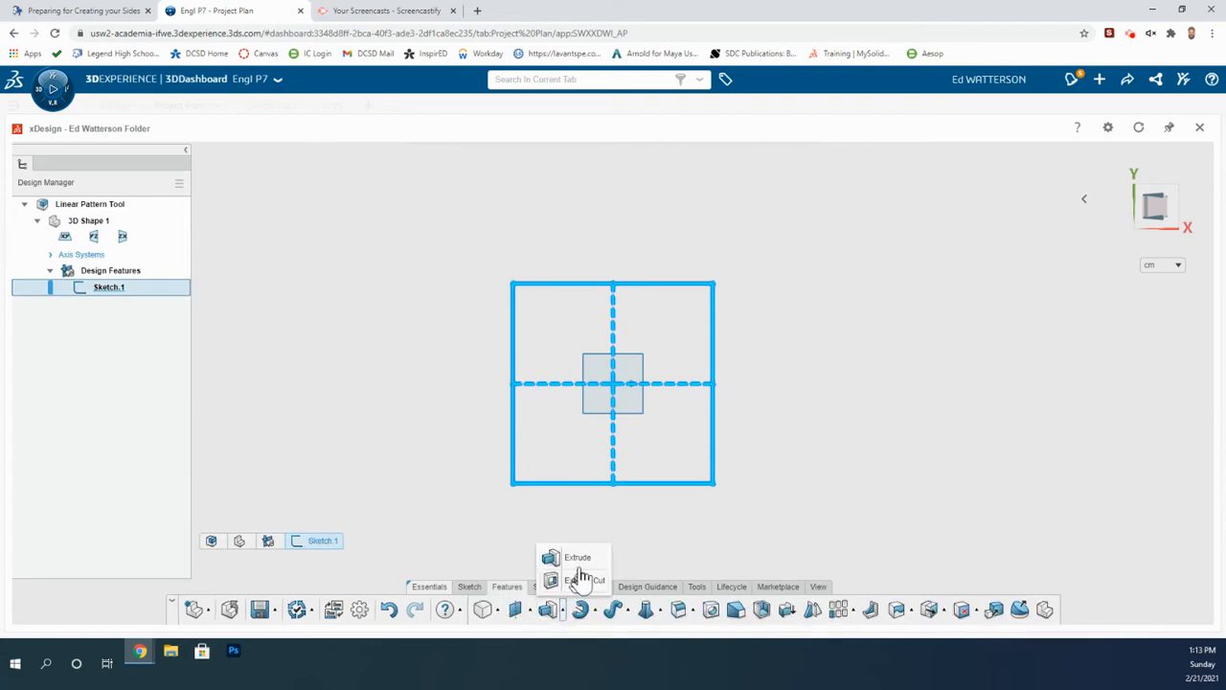
{"action": "left_click", "coordinate": [579, 560]}
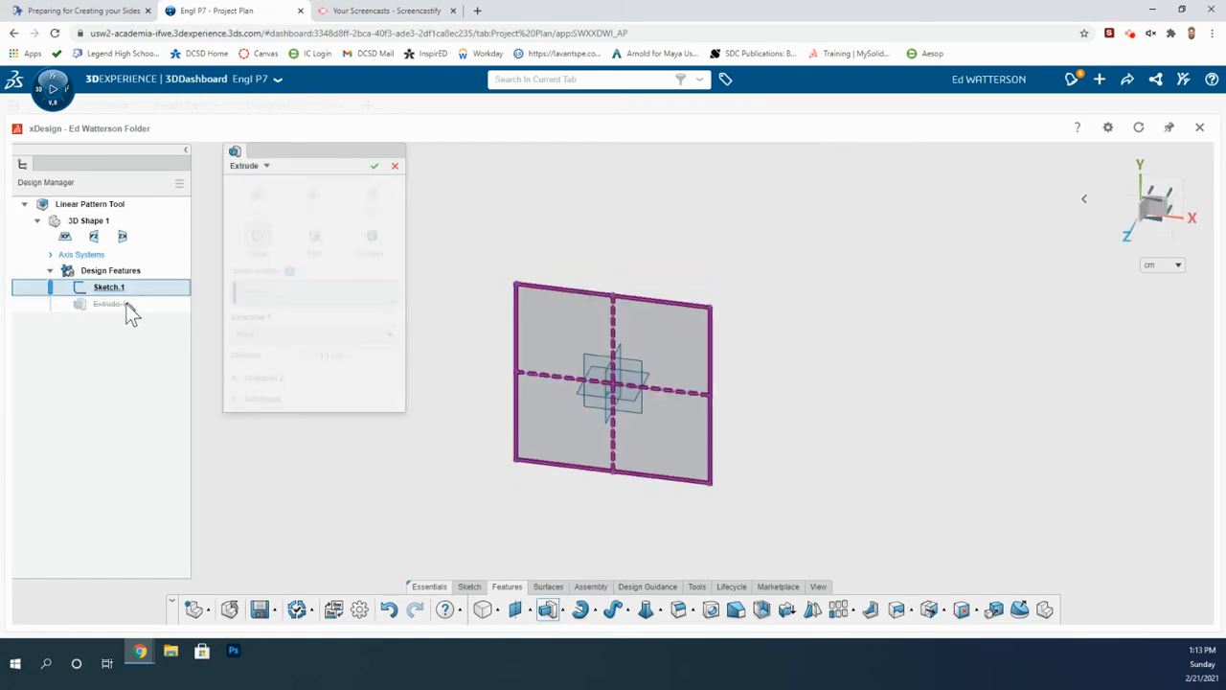
{"action": "left_click_drag", "start_coordinate": [352, 361], "coordinate": [314, 364]}
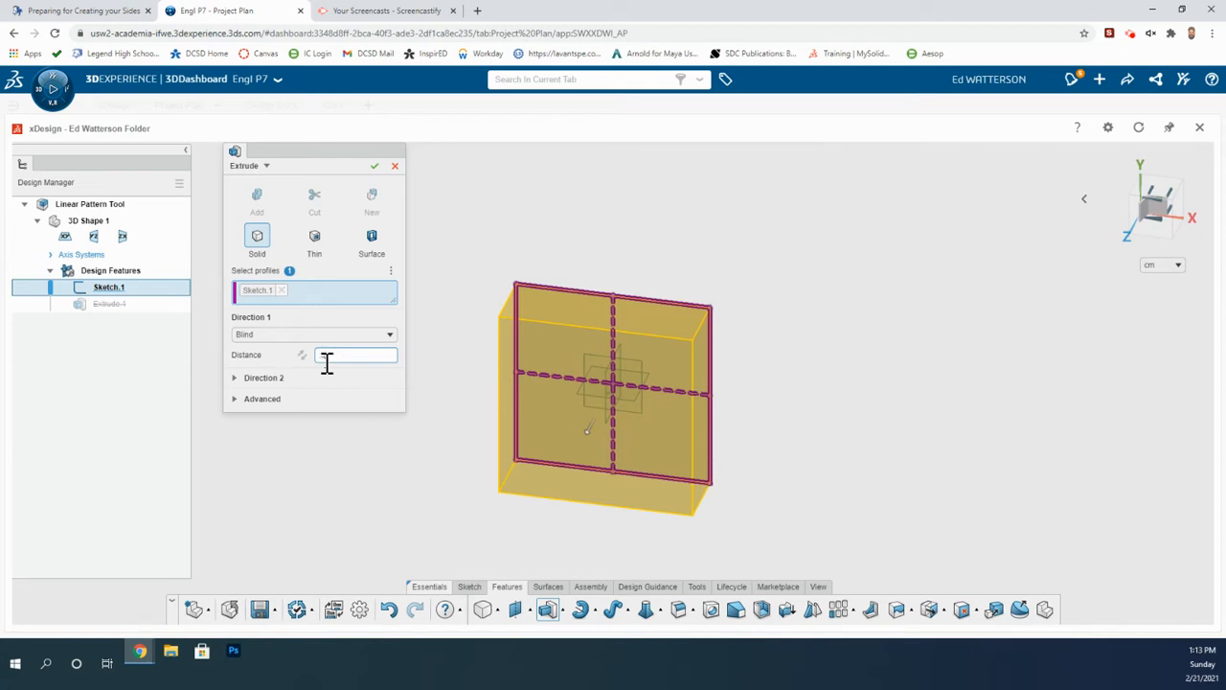
{"action": "type", "text": "3"}
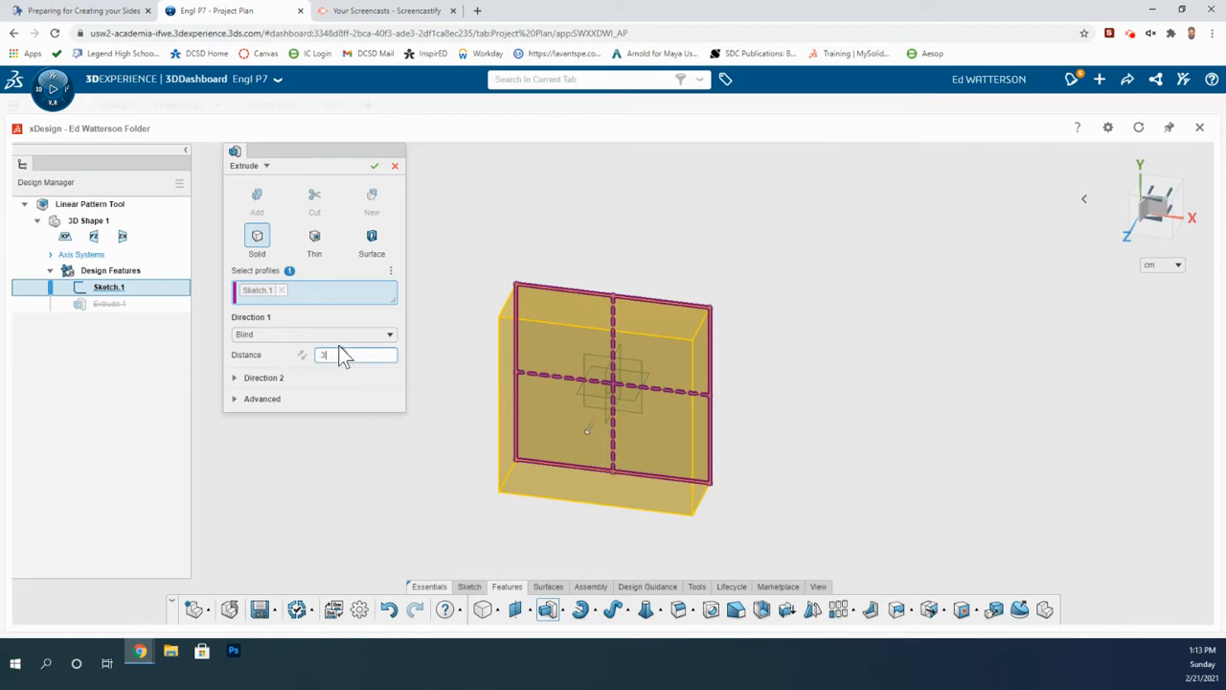
{"action": "left_click", "coordinate": [374, 170]}
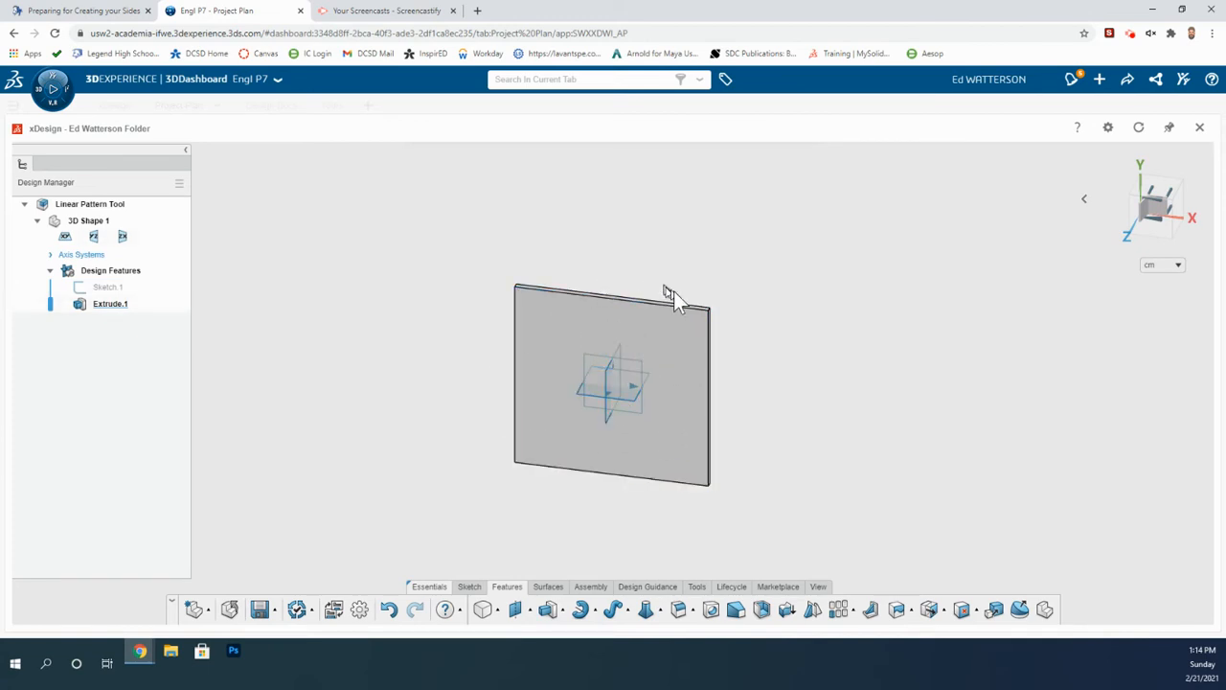
Start a new sketch on the plate's front face, viewed normal to it.
{"action": "left_click", "coordinate": [565, 336]}
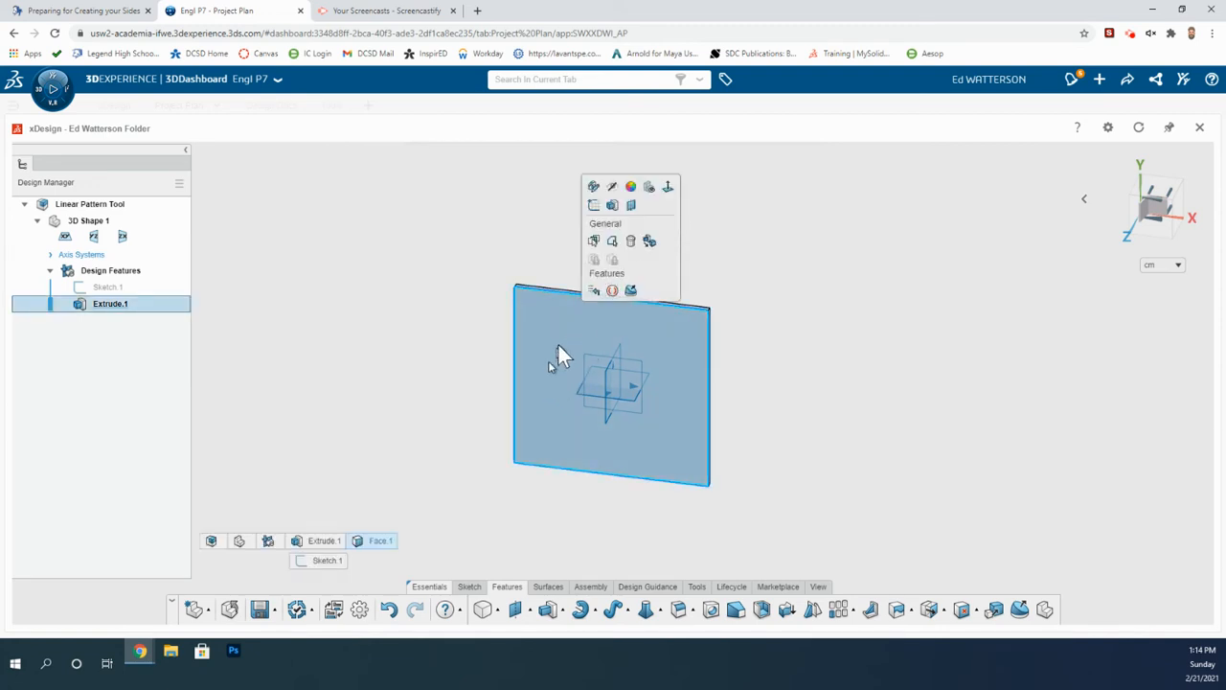
{"action": "left_click", "coordinate": [667, 189]}
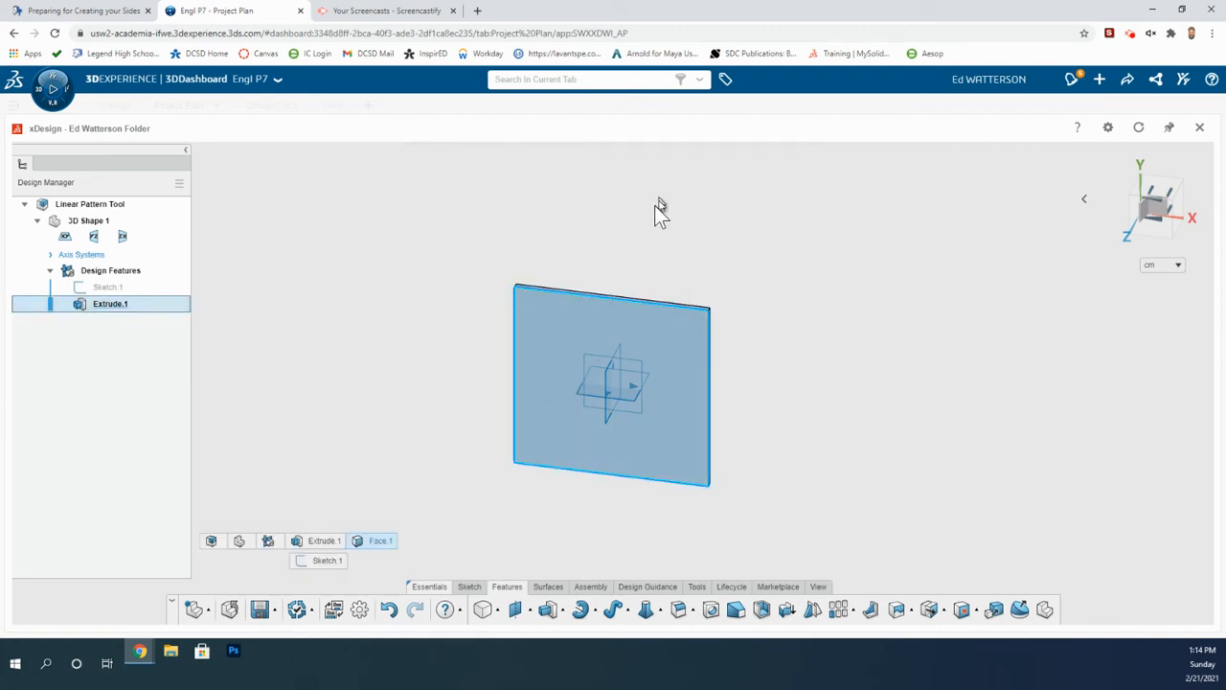
{"action": "left_click", "coordinate": [586, 337]}
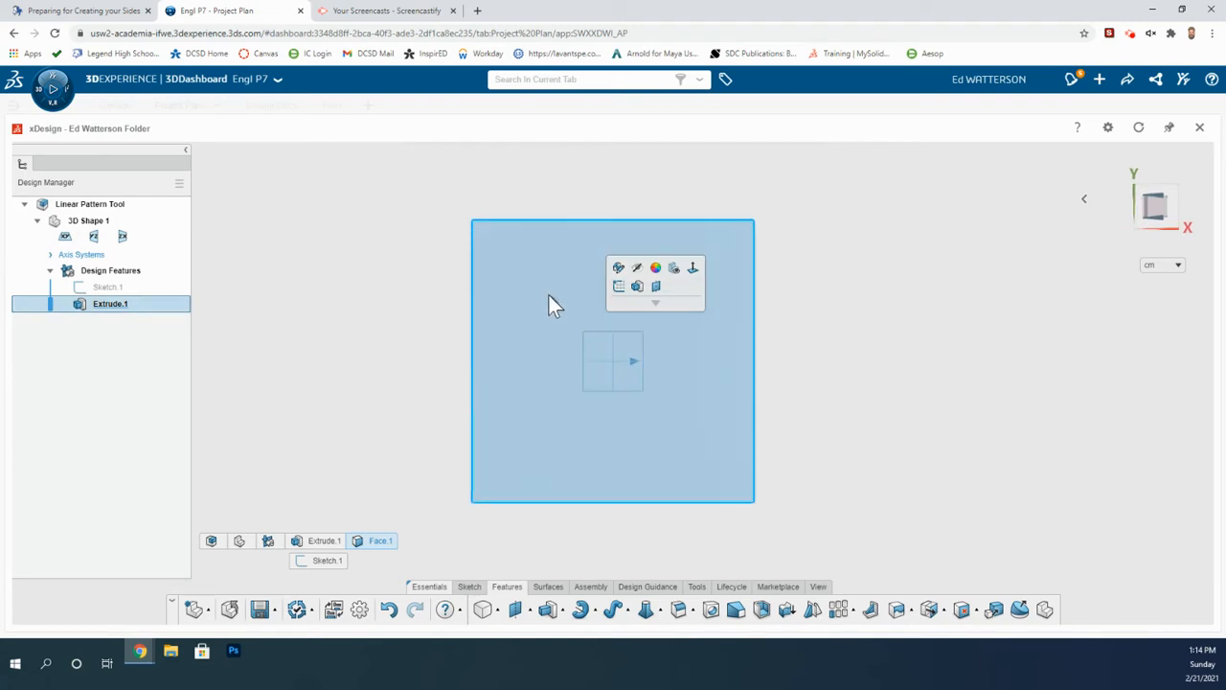
{"action": "mouse_move", "coordinate": [618, 286]}
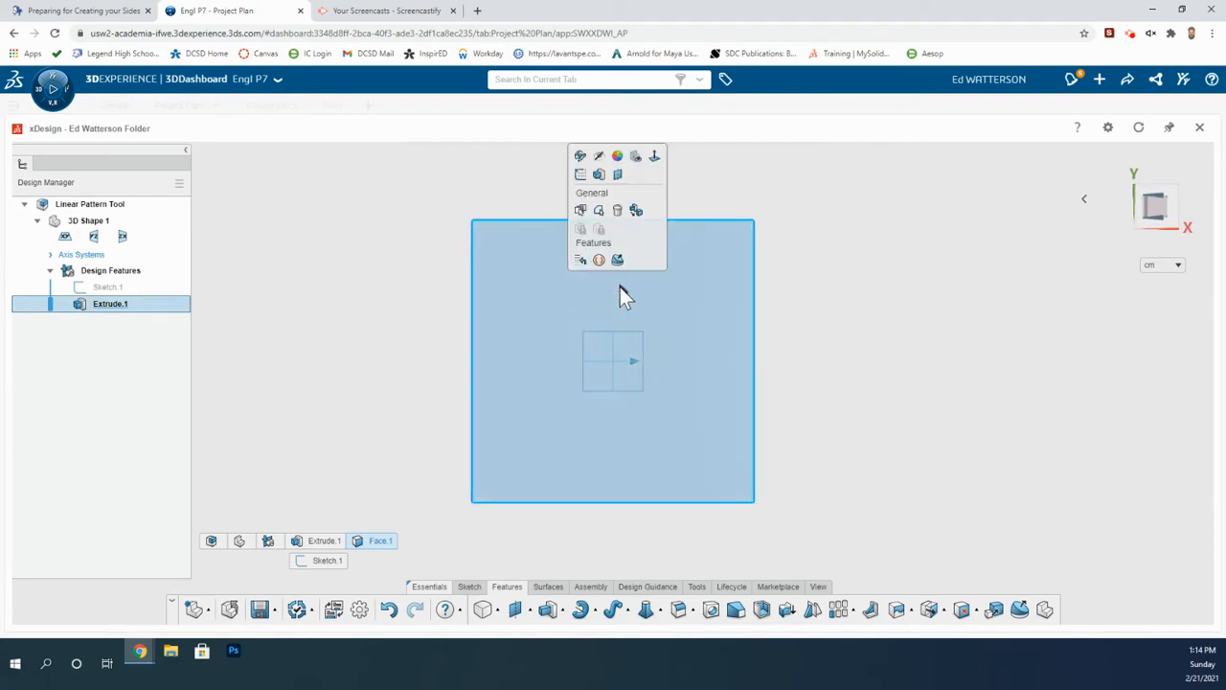
{"action": "left_click", "coordinate": [579, 175]}
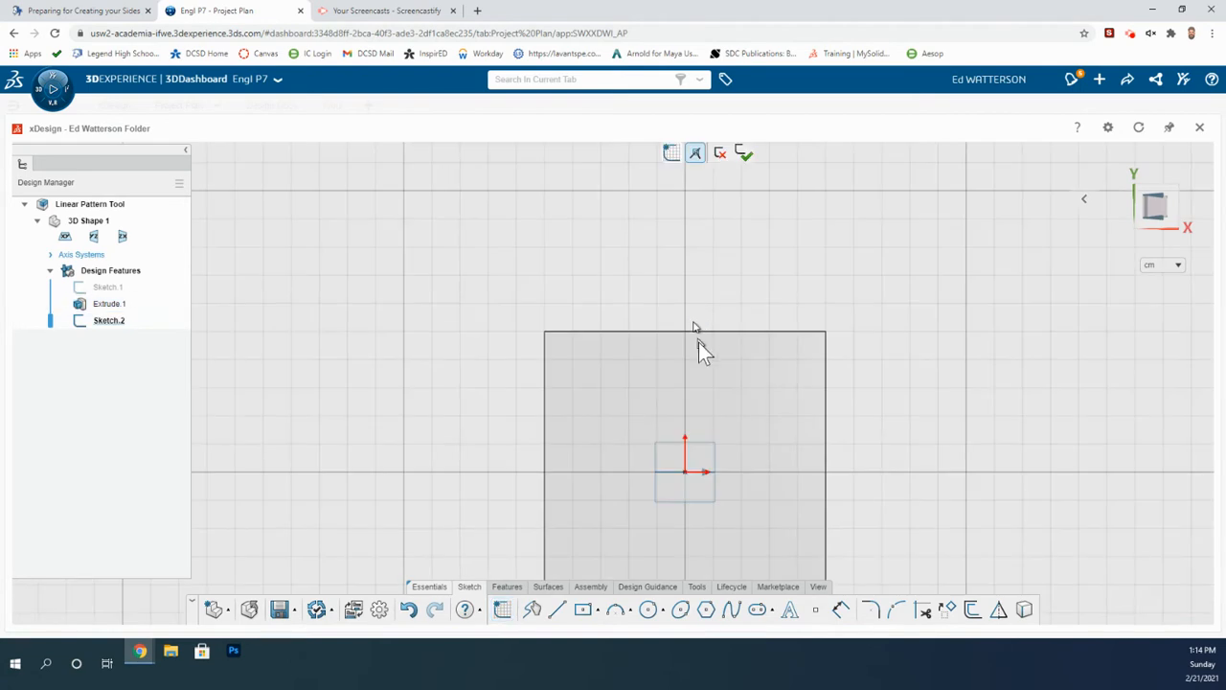
{"action": "left_click", "coordinate": [699, 342]}
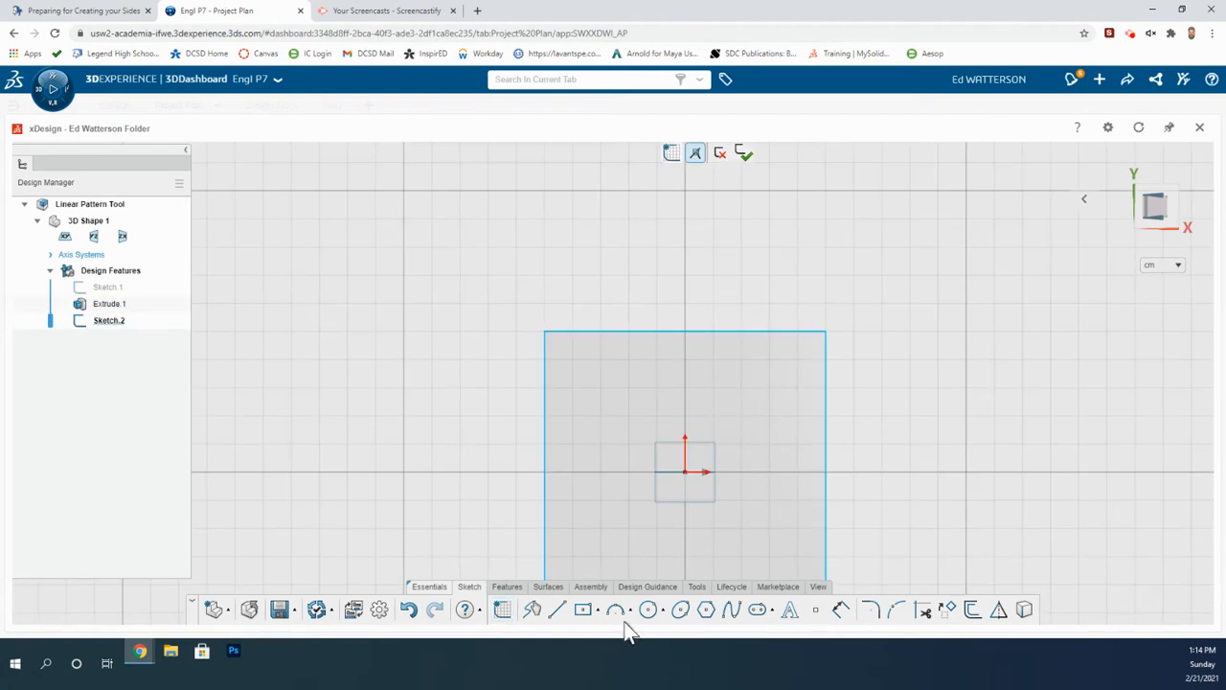
{"action": "scroll", "coordinate": [716, 505], "scroll_direction": "up", "scroll_amount": 4}
{"action": "scroll", "coordinate": [721, 455], "scroll_direction": "down", "scroll_amount": 7}
{"action": "scroll", "coordinate": [722, 455], "scroll_direction": "up", "scroll_amount": 3}
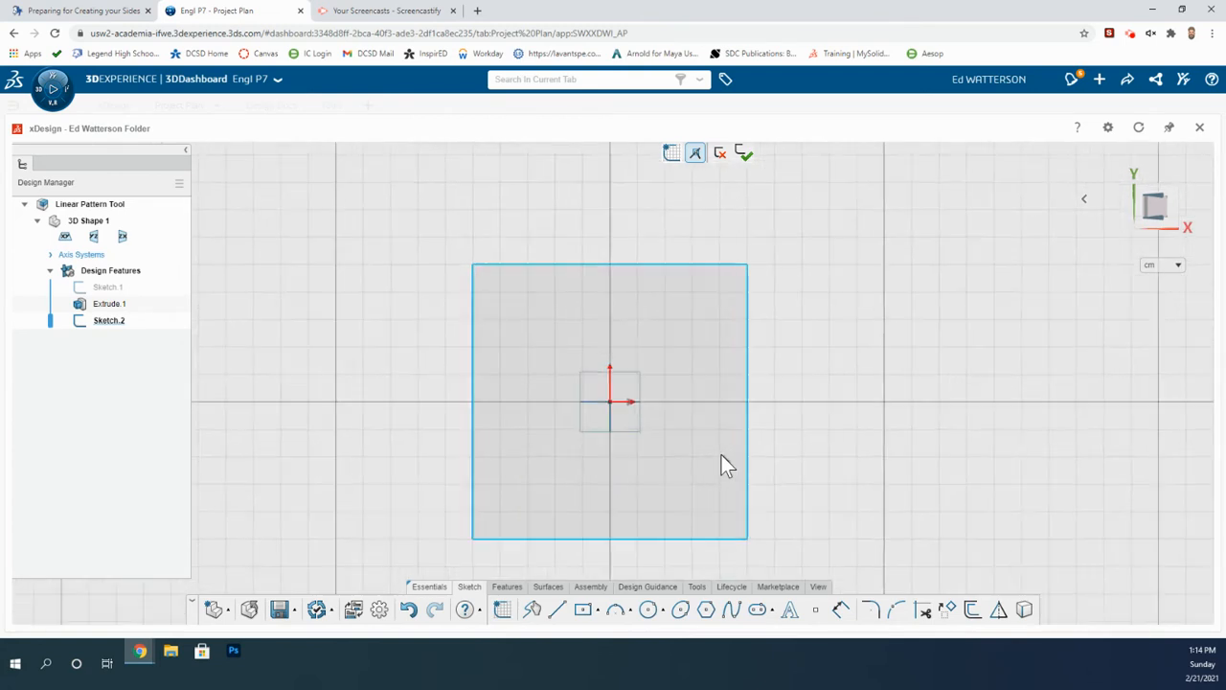
{"action": "scroll", "coordinate": [725, 464], "scroll_direction": "up", "scroll_amount": 1}
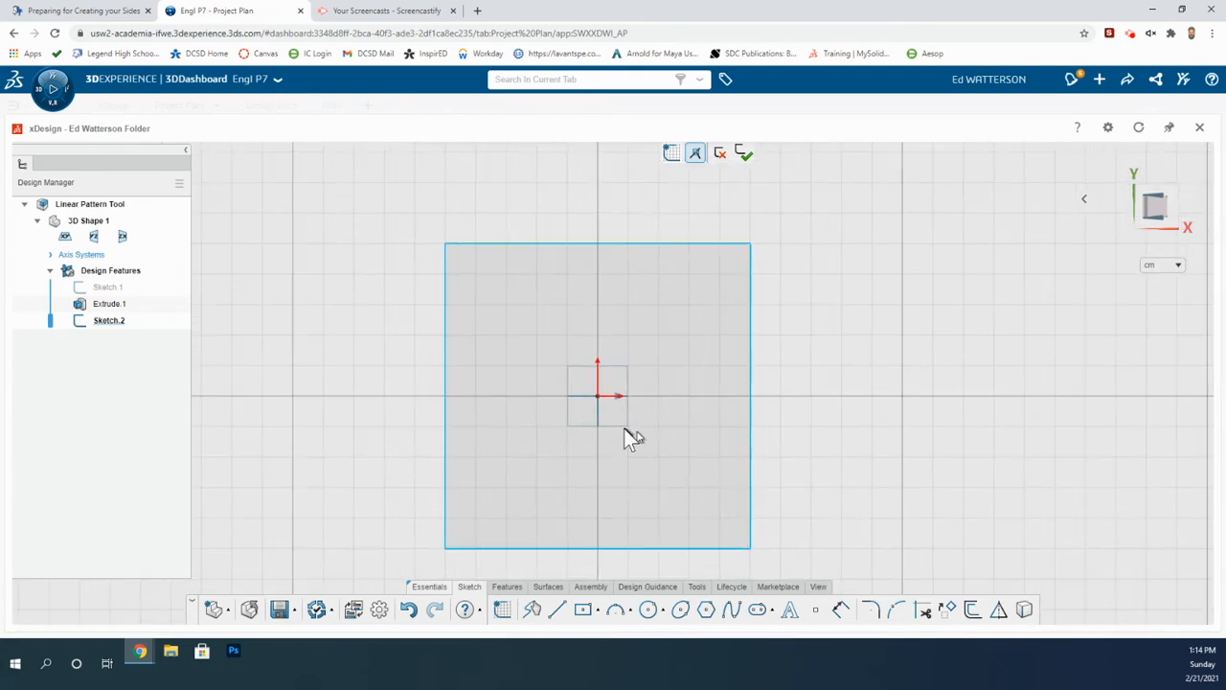
Draw a diagonal line from the plate's top-left corner to its bottom-right corner.
{"action": "left_click", "coordinate": [556, 613]}
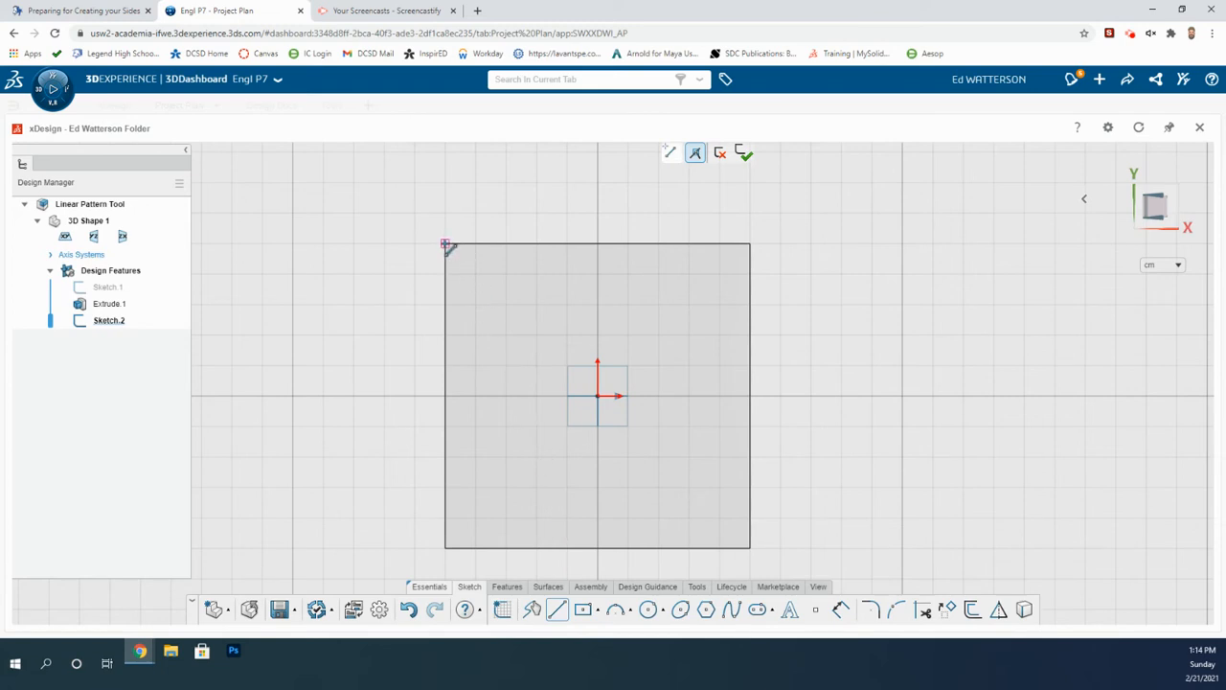
{"action": "mouse_move", "coordinate": [446, 245]}
{"action": "left_mouse_down"}
{"action": "mouse_move", "coordinate": [760, 561]}
{"action": "mouse_move", "coordinate": [751, 548]}
{"action": "left_mouse_up"}
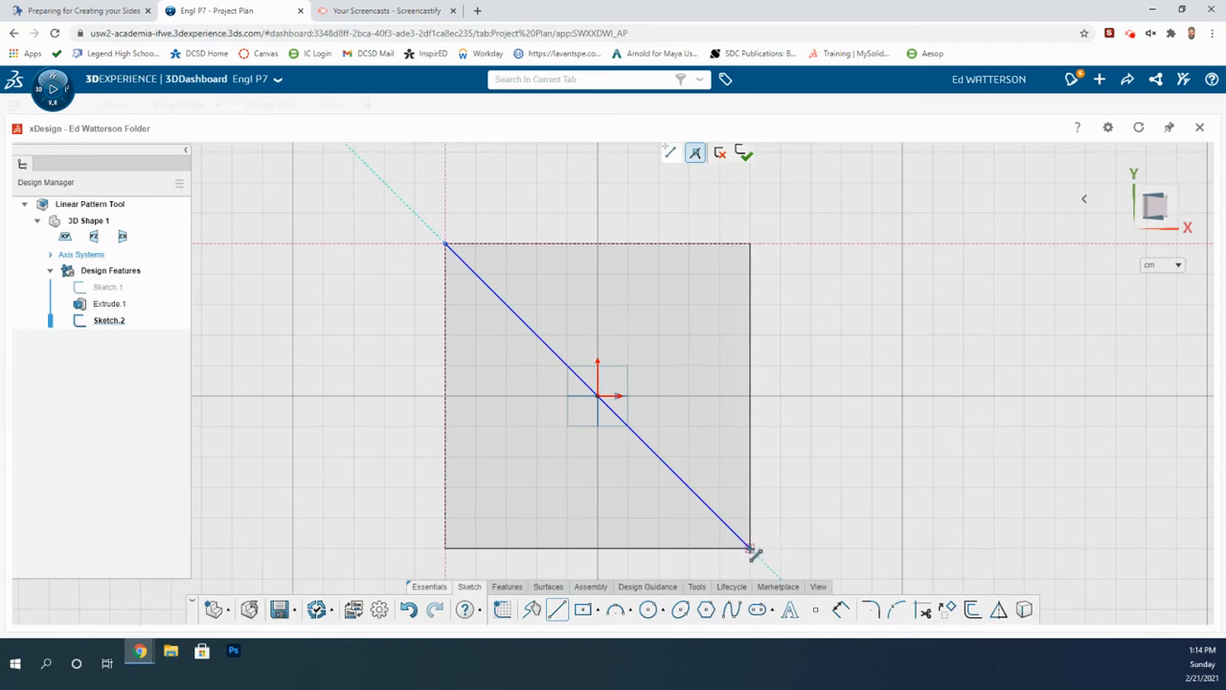
{"action": "left_click", "coordinate": [751, 549]}
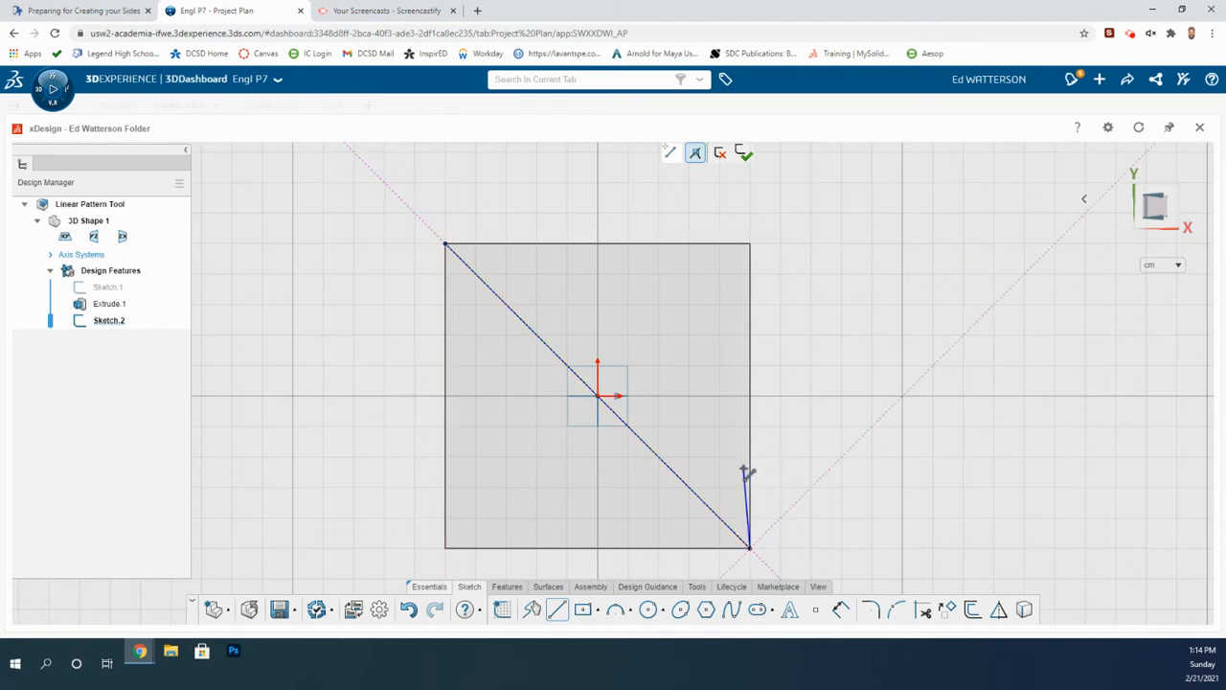
{"action": "key", "text": "Escape"}
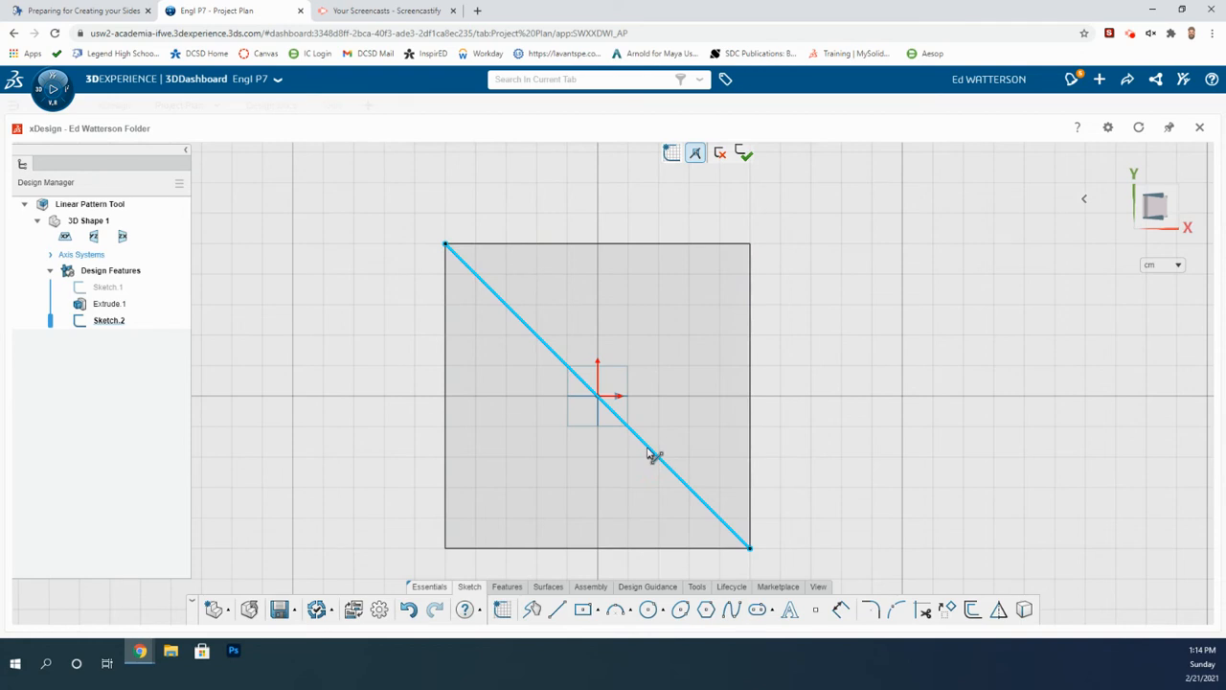
Convert the diagonal line into construction geometry.
{"action": "left_click", "coordinate": [651, 456]}
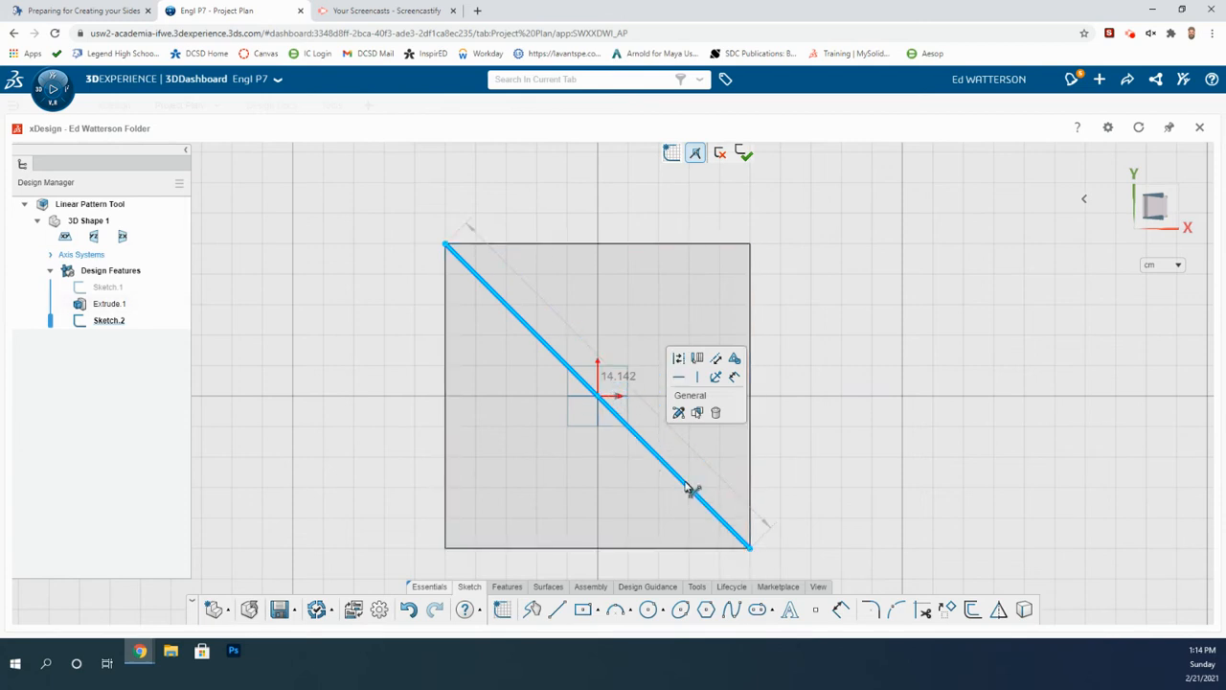
{"action": "left_click", "coordinate": [679, 360]}
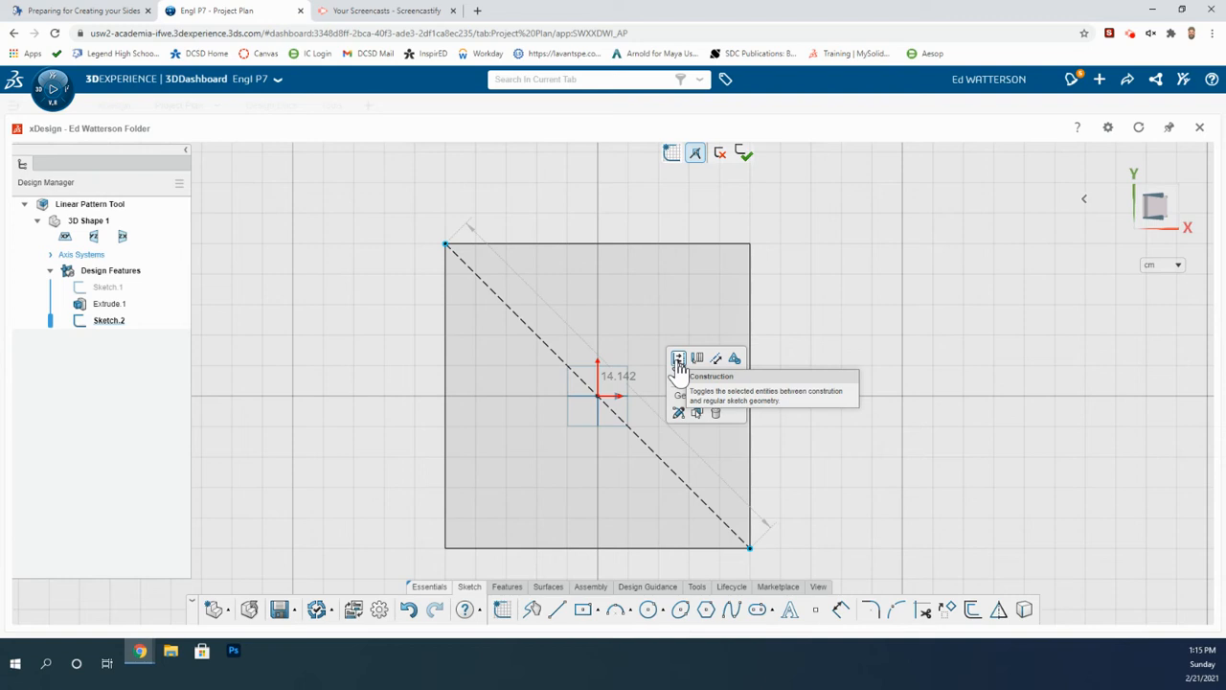
{"action": "left_click", "coordinate": [458, 264]}
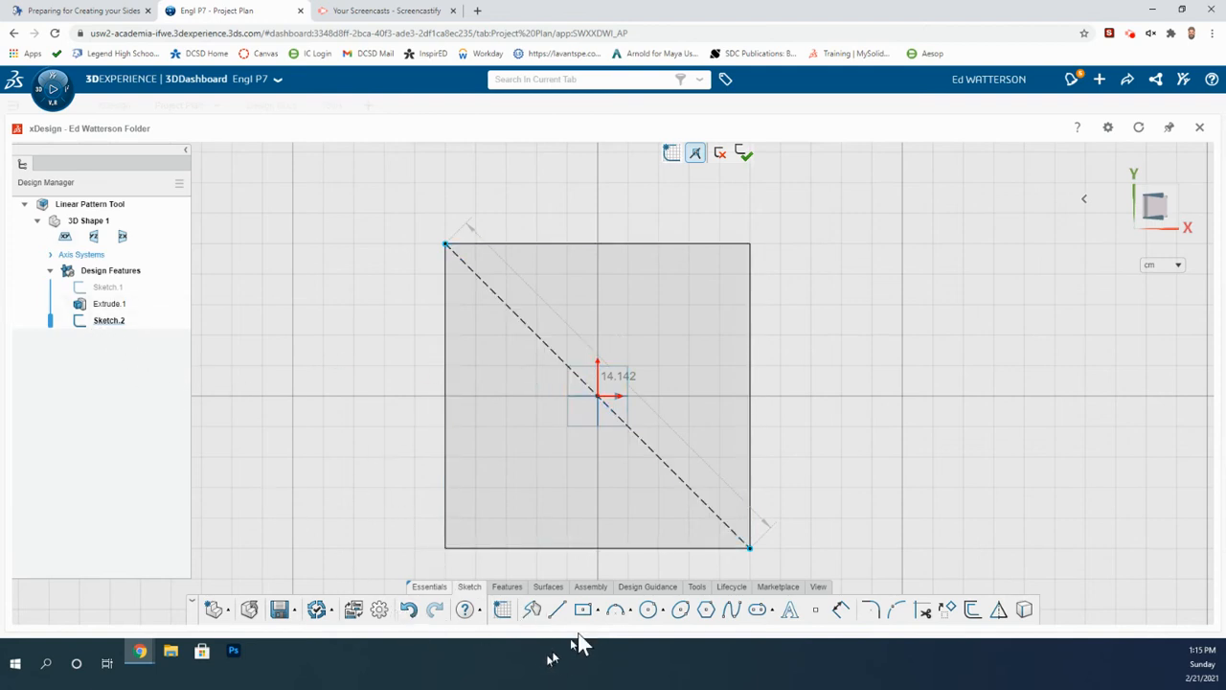
Draw a circle centred on the diagonal near the plate's top-left corner and set its diameter to 1.5 cm.
{"action": "left_click", "coordinate": [649, 611]}
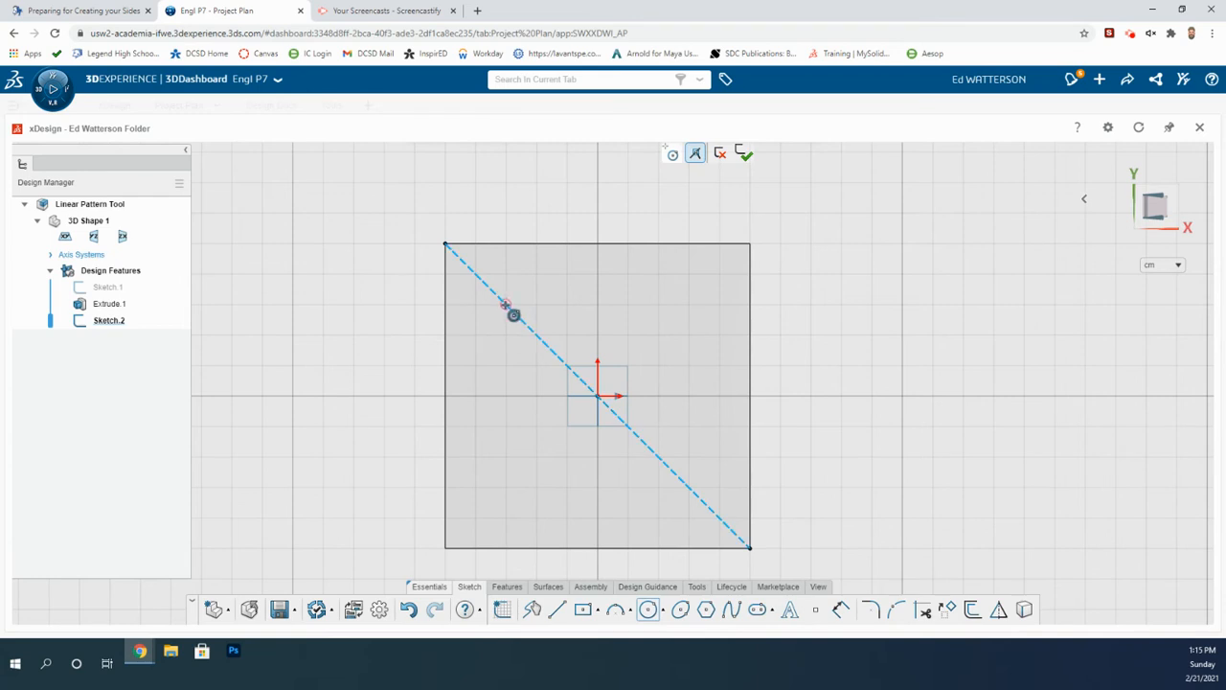
{"action": "left_click_drag", "start_coordinate": [505, 304], "coordinate": [534, 339]}
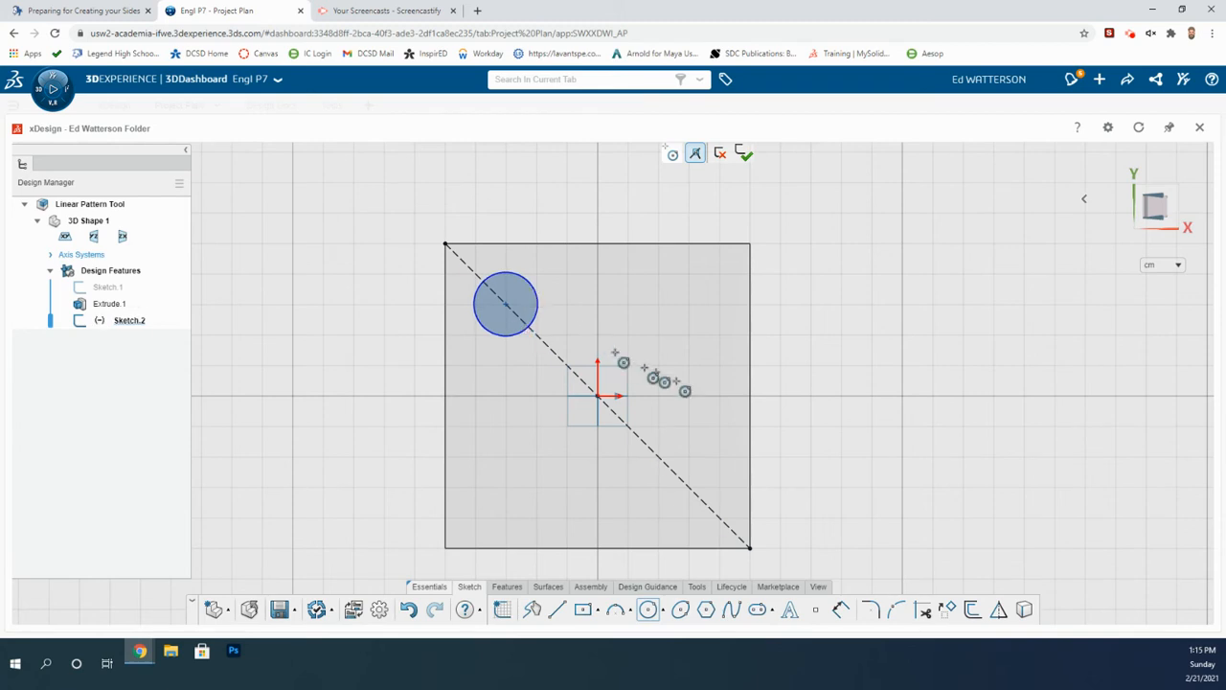
{"action": "left_click", "coordinate": [841, 613]}
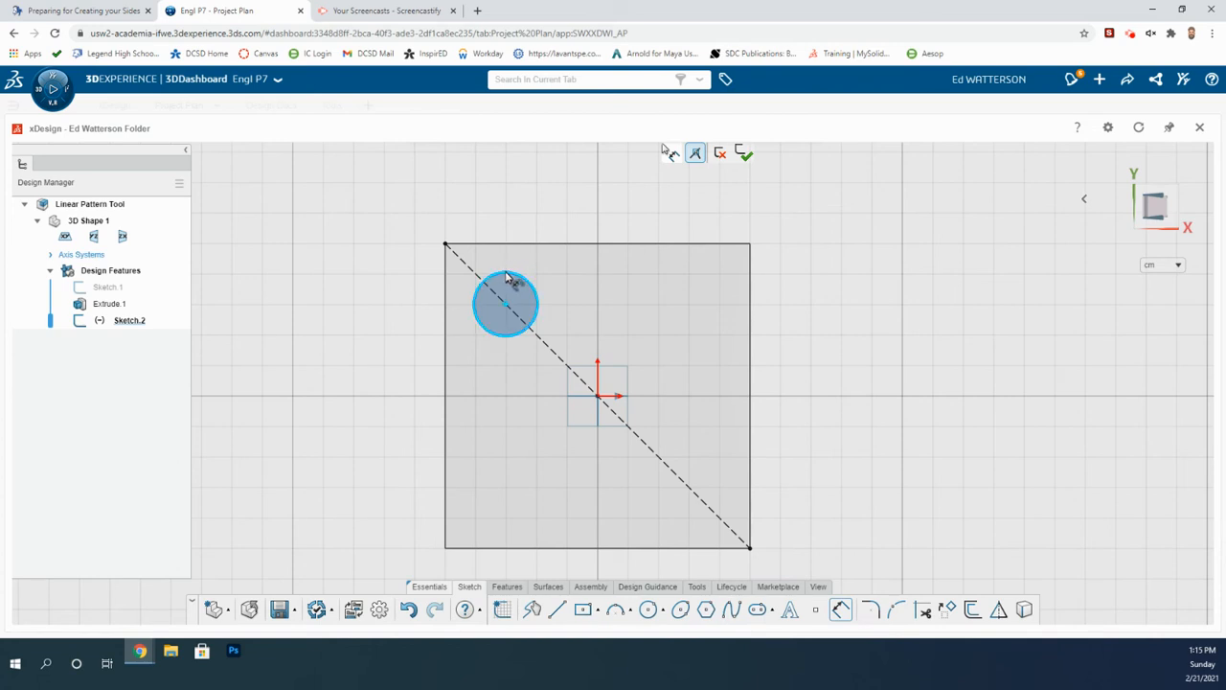
{"action": "left_click", "coordinate": [512, 273]}
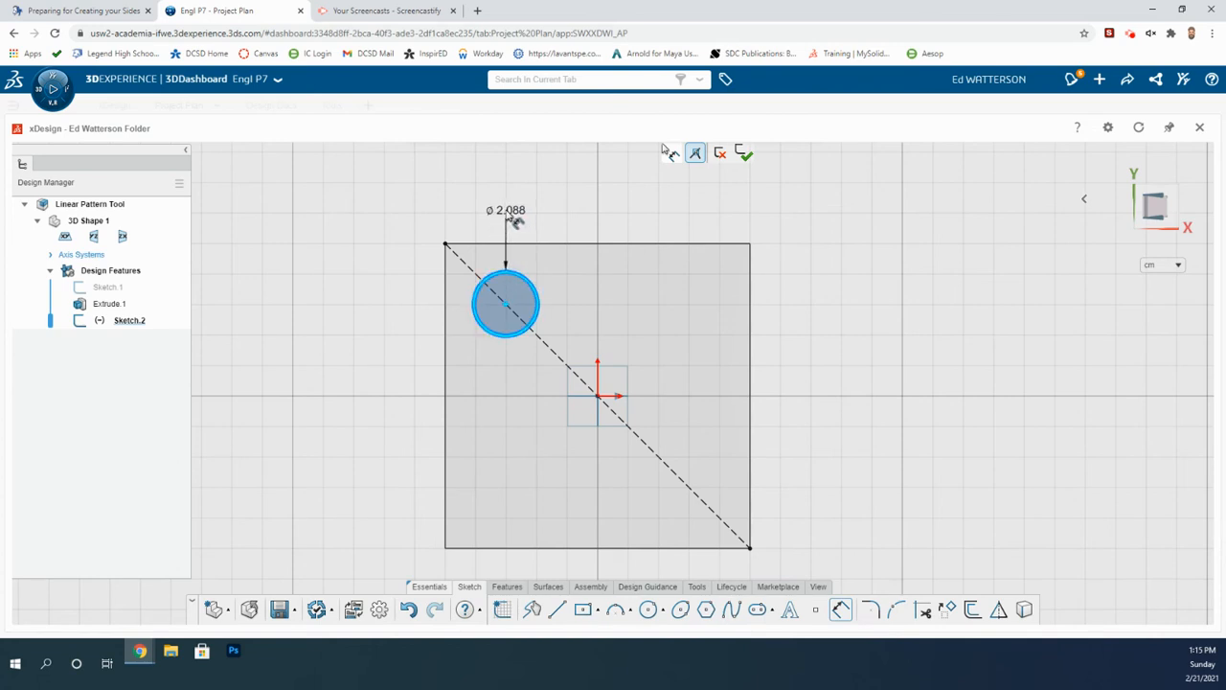
{"action": "left_click", "coordinate": [514, 218]}
{"action": "type", "text": "1"}
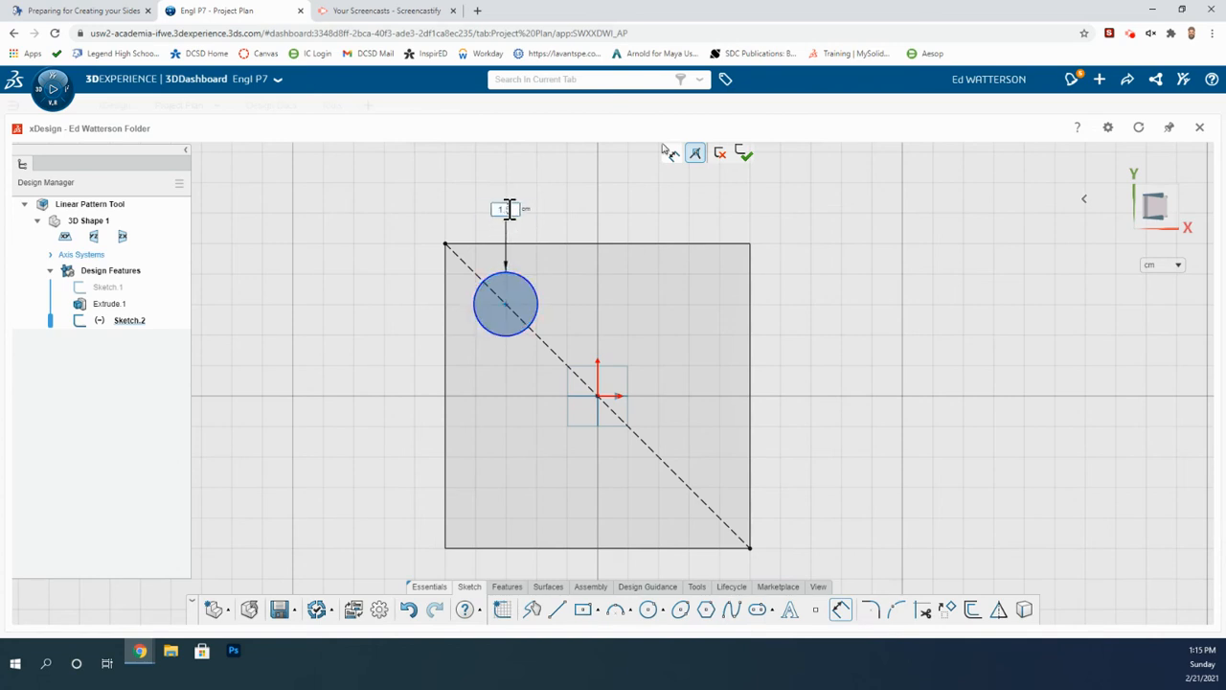
{"action": "type", "text": ".5"}
{"action": "key", "text": "Return"}
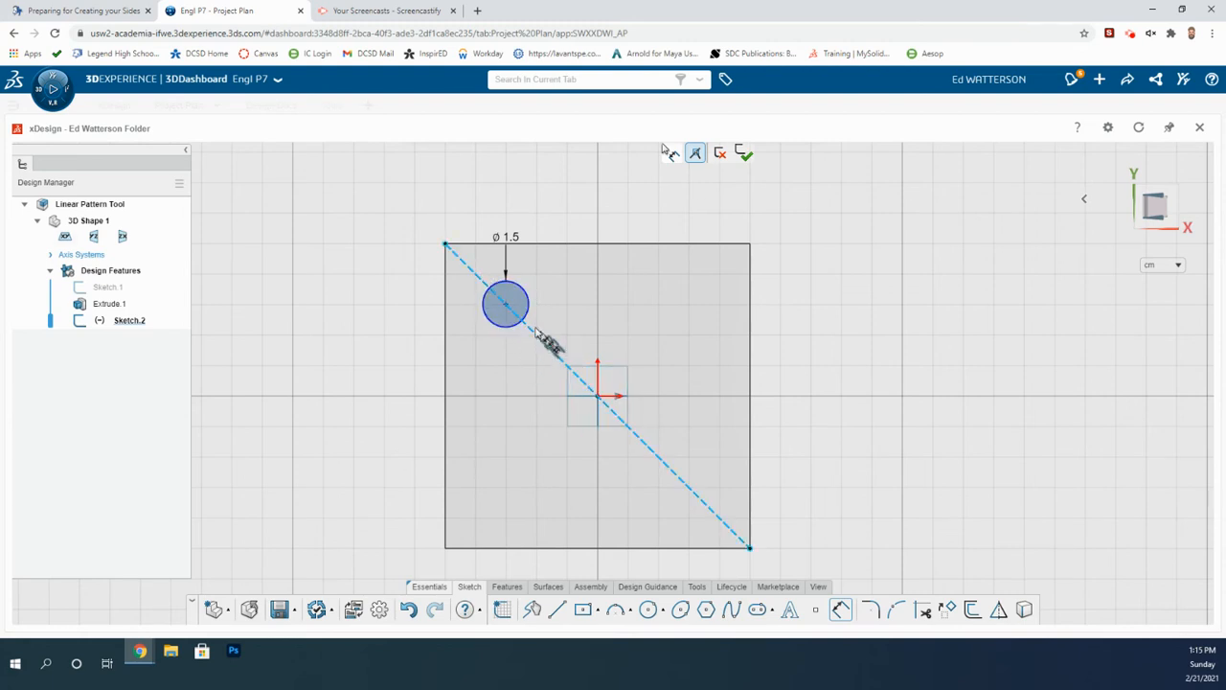
Dimension the horizontal distance from the circle's centre to the origin as 3 cm and exit the sketch.
{"action": "left_click", "coordinate": [505, 304]}
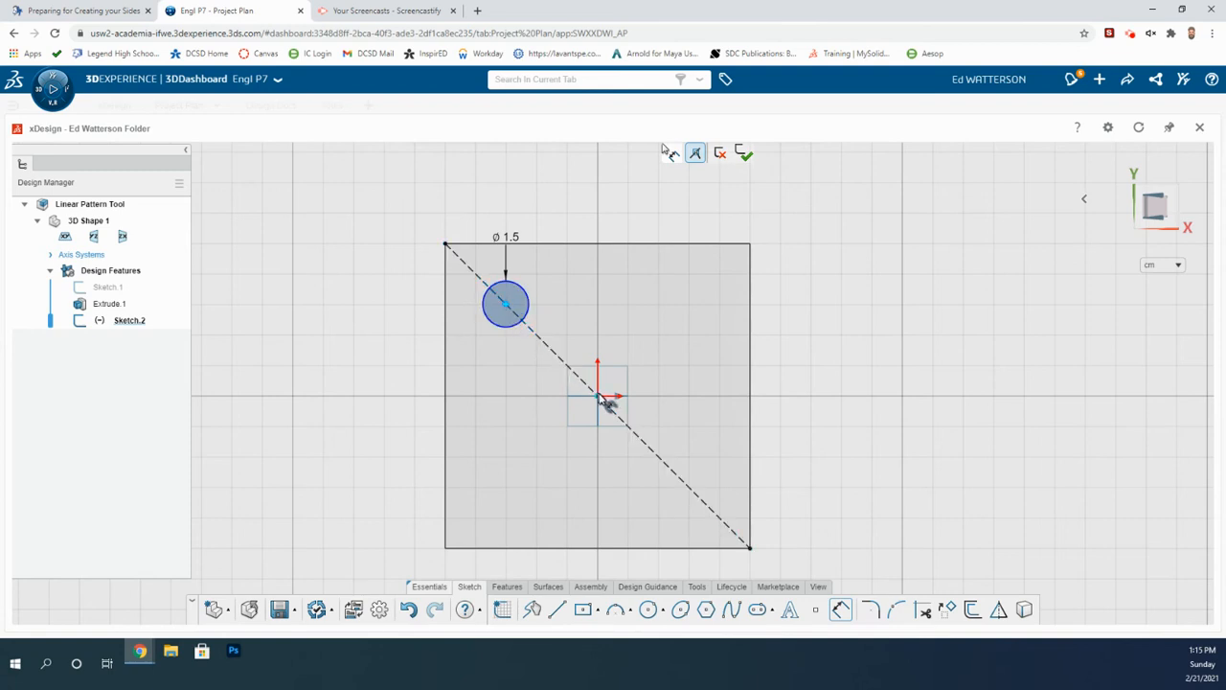
{"action": "left_click", "coordinate": [595, 394]}
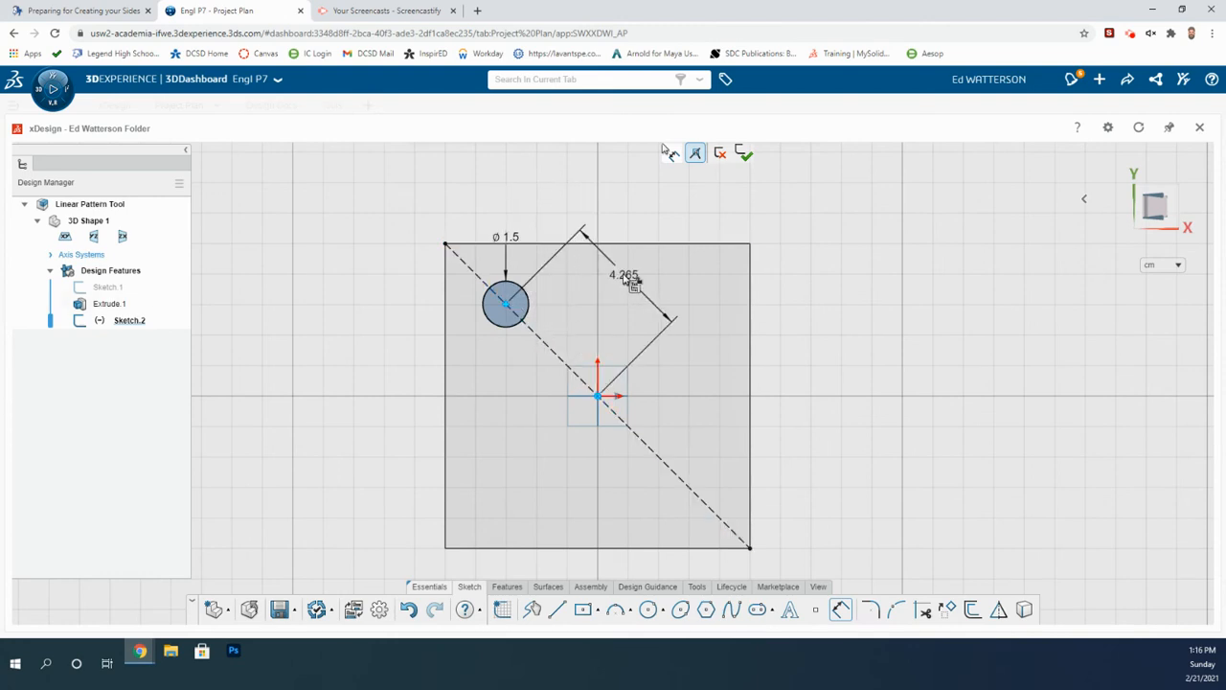
{"action": "left_click", "coordinate": [675, 350]}
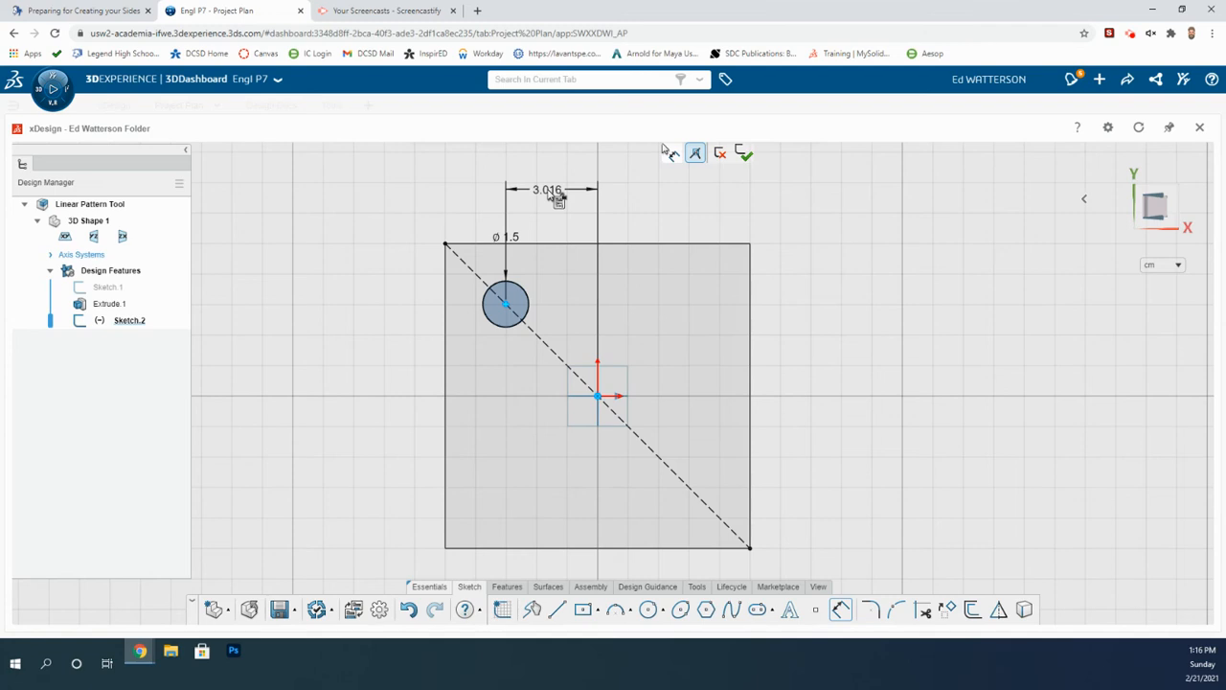
{"action": "left_click", "coordinate": [547, 188]}
{"action": "type", "text": "3"}
{"action": "key", "text": "Return"}
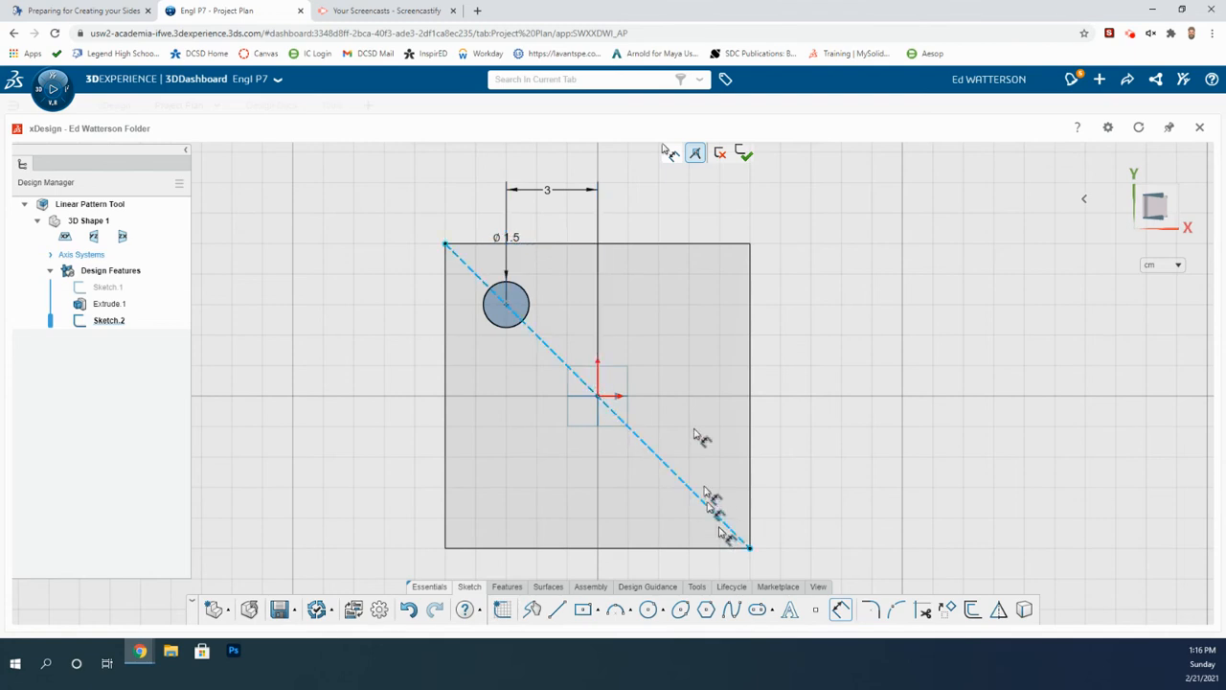
{"action": "left_click", "coordinate": [743, 155]}
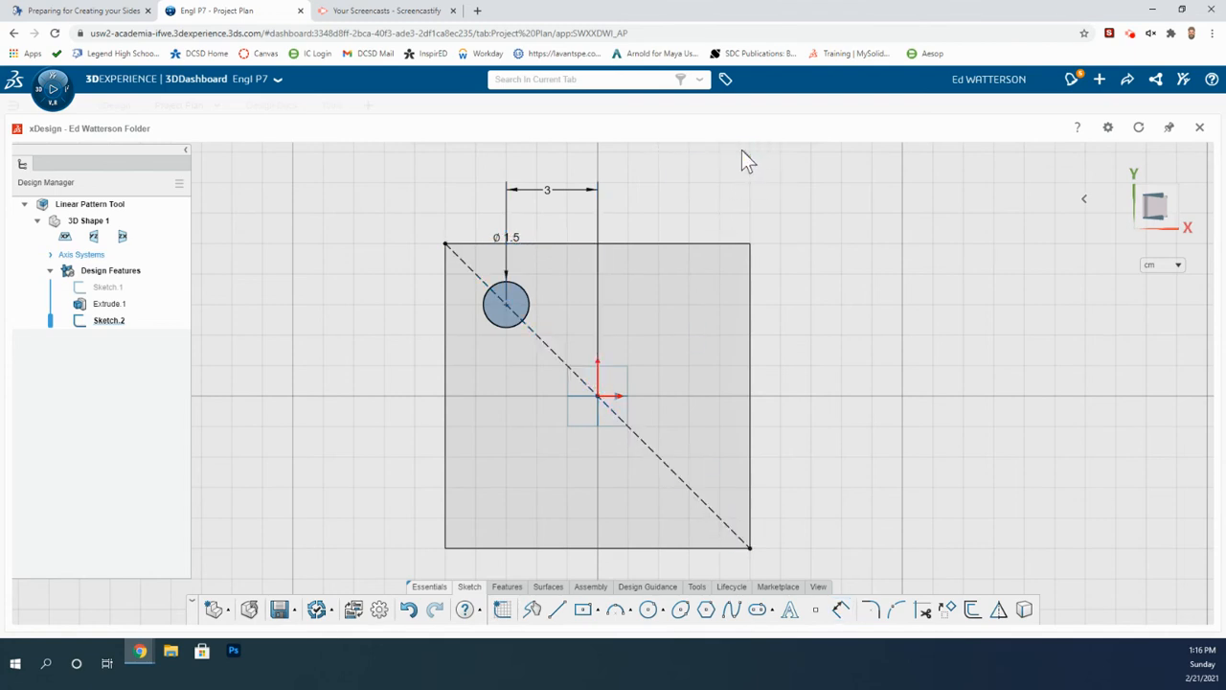
Extrude Cut Sketch.2 through all in both directions to make a hole in the plate.
{"action": "left_click", "coordinate": [504, 586]}
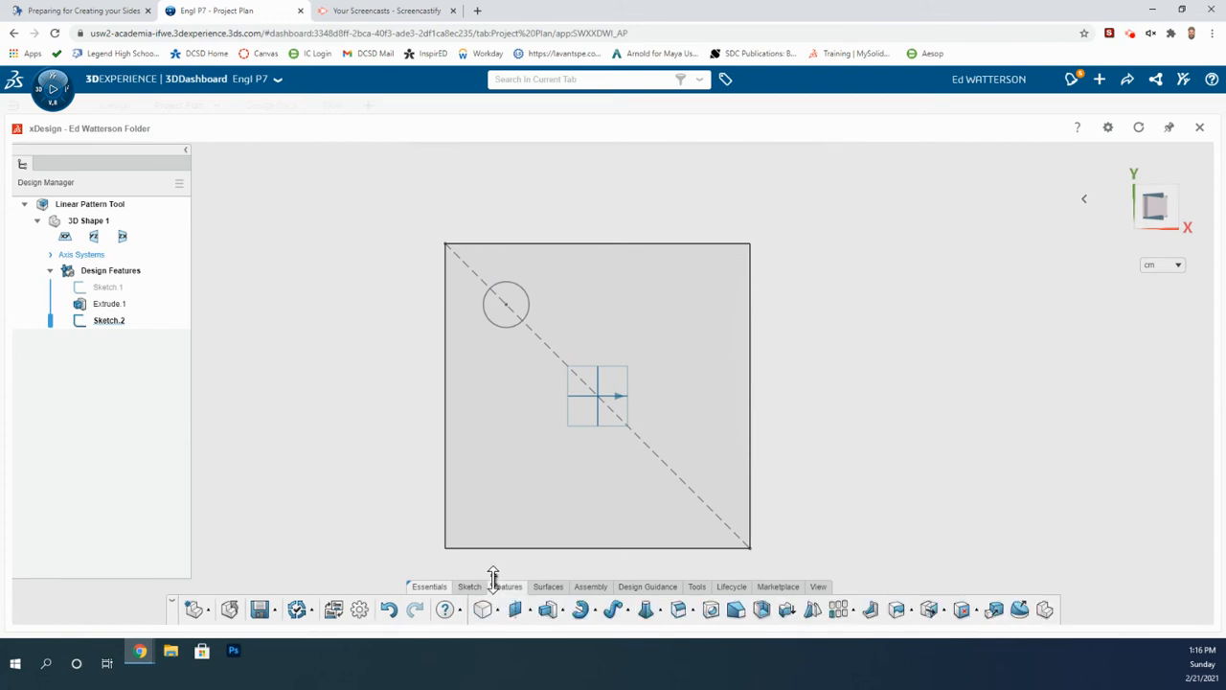
{"action": "left_click", "coordinate": [108, 326]}
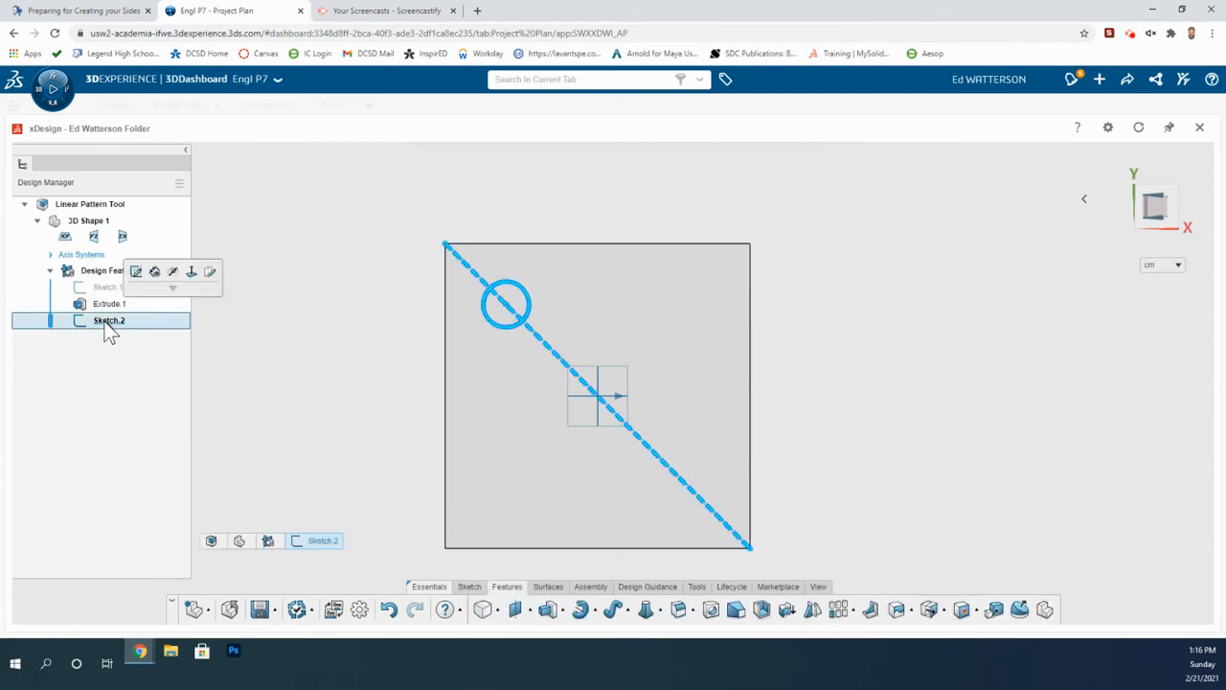
{"action": "left_click", "coordinate": [564, 611]}
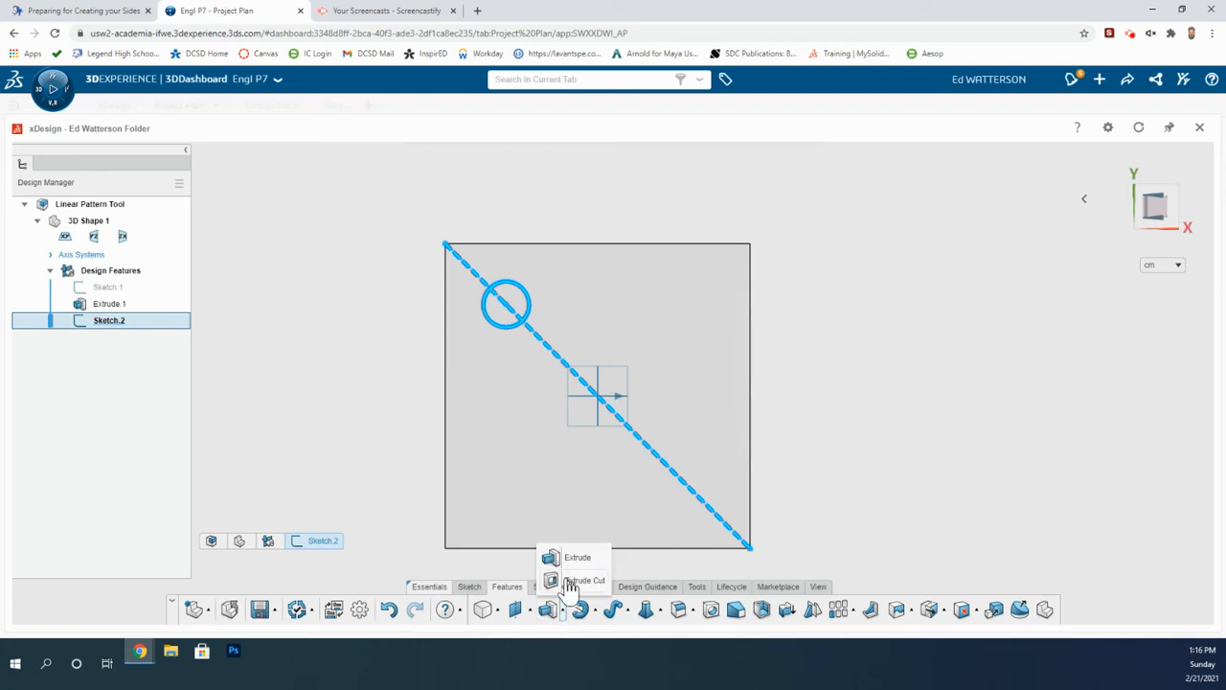
{"action": "left_click", "coordinate": [572, 580]}
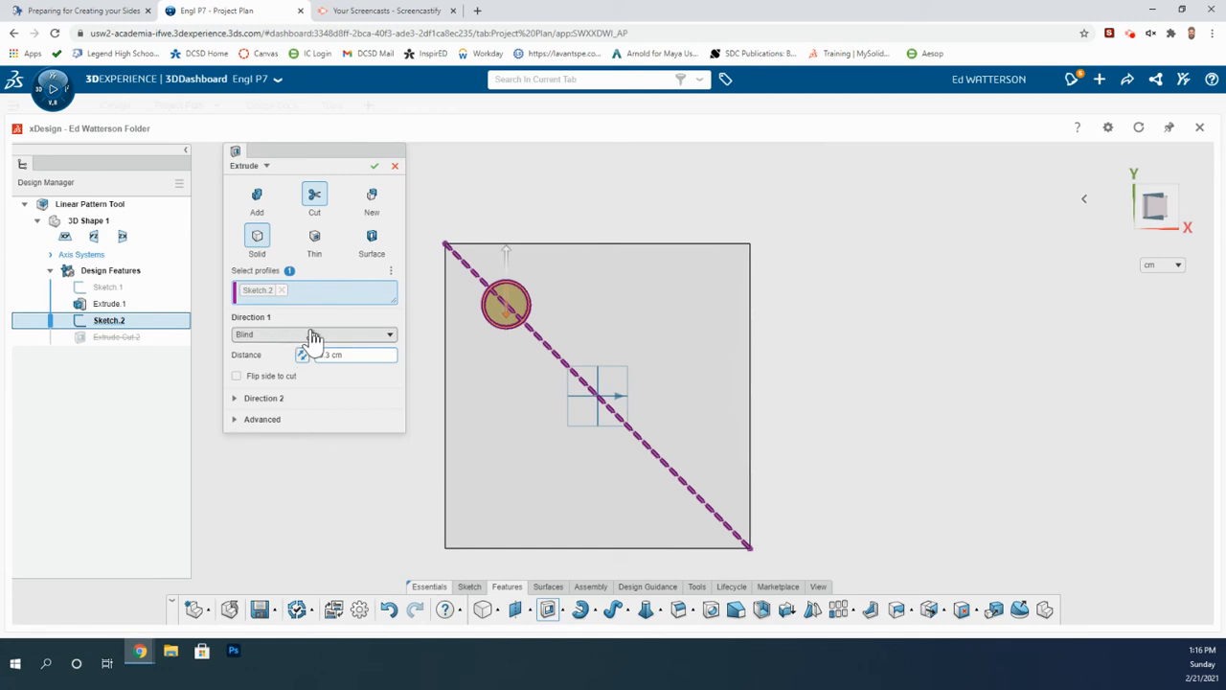
{"action": "left_click", "coordinate": [311, 336]}
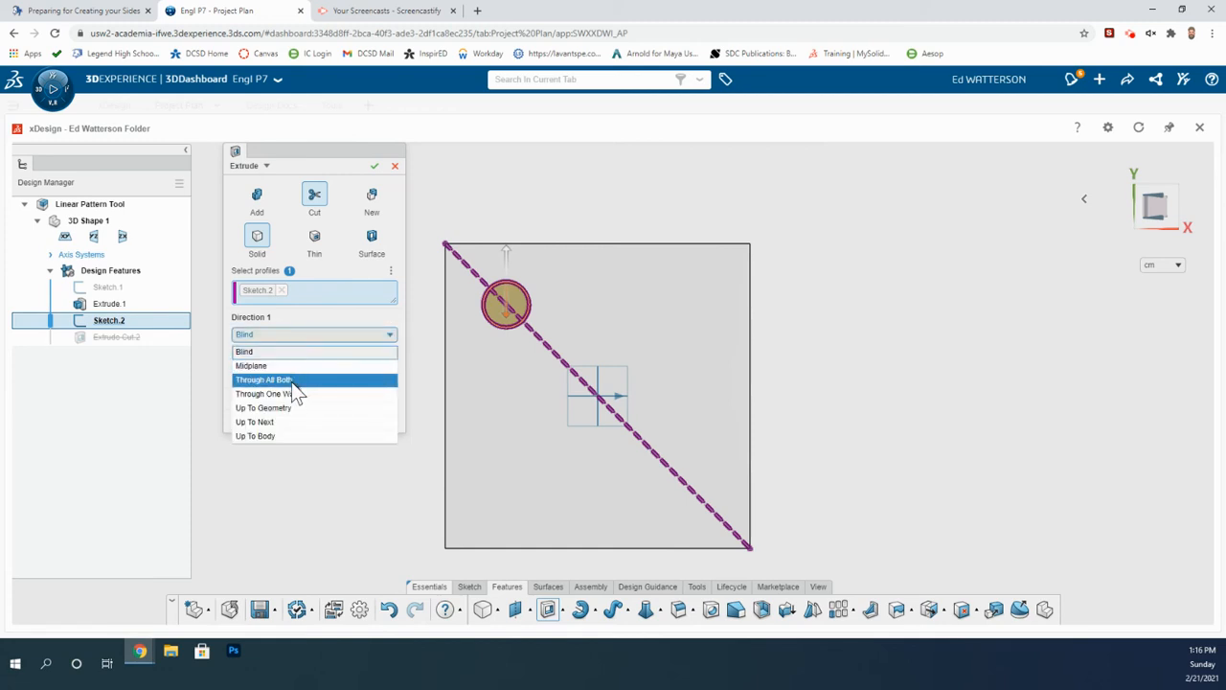
{"action": "left_click", "coordinate": [295, 381]}
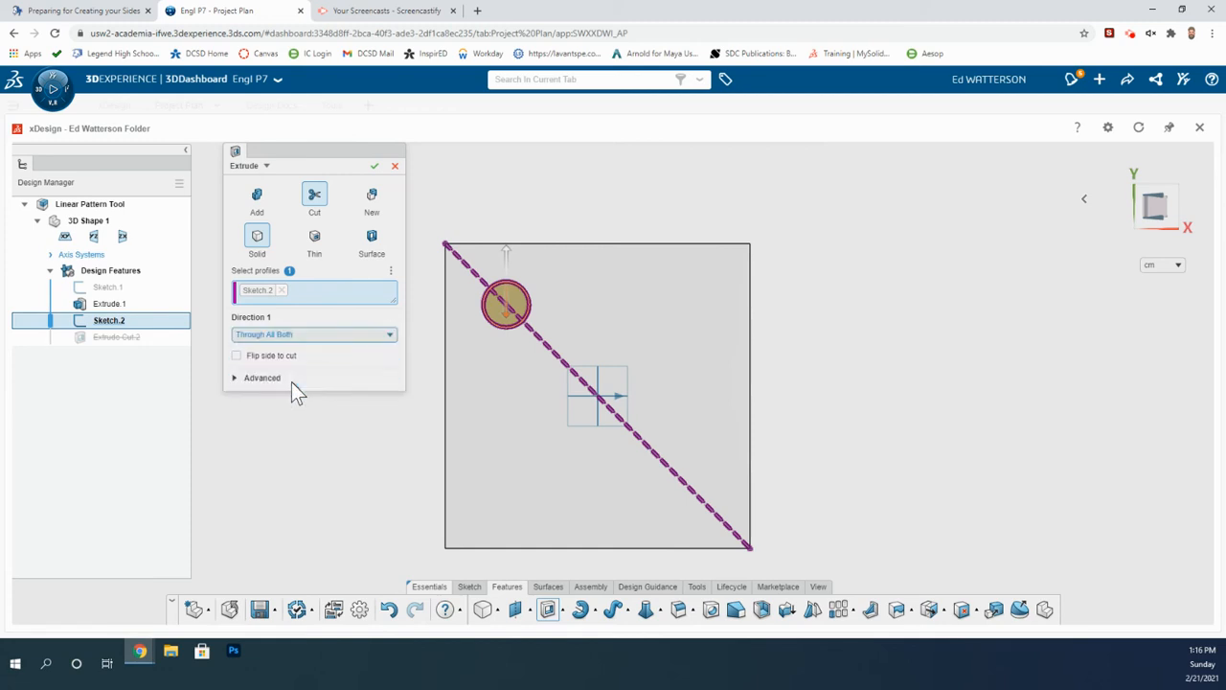
{"action": "left_click", "coordinate": [374, 167]}
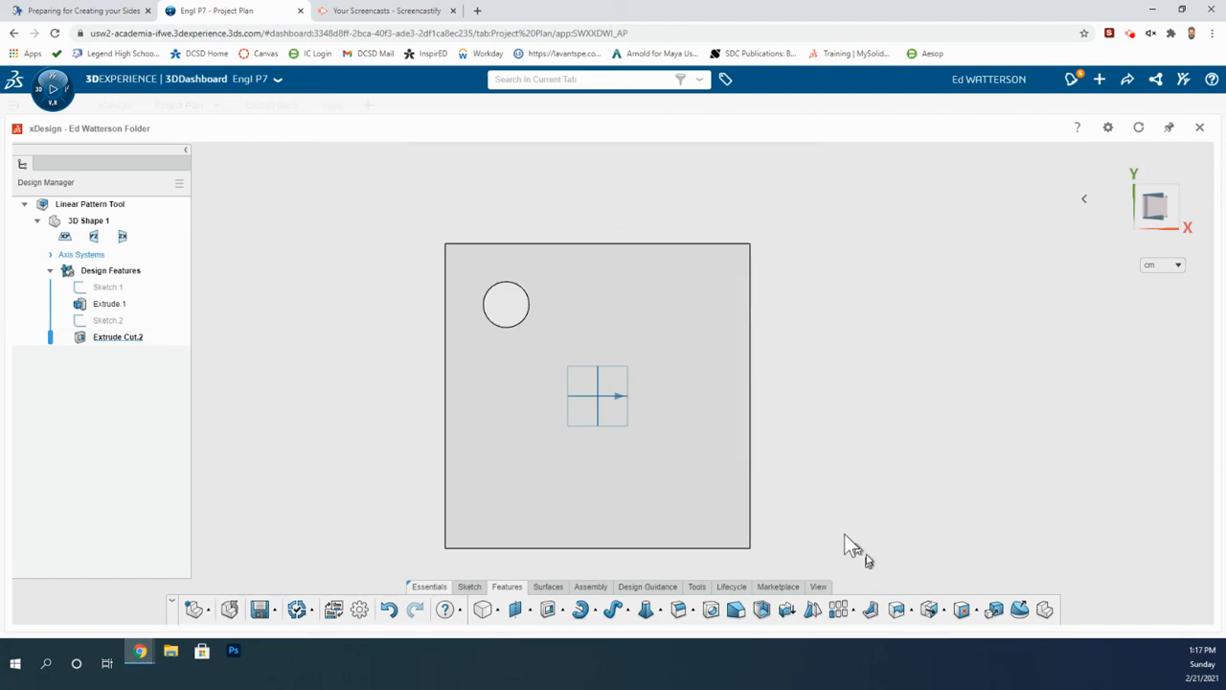
Start a Linear Pattern of Extrude Cut.2 along the plate's top edge with 3 cm spacing and 3 instances.
{"action": "left_click", "coordinate": [117, 337]}
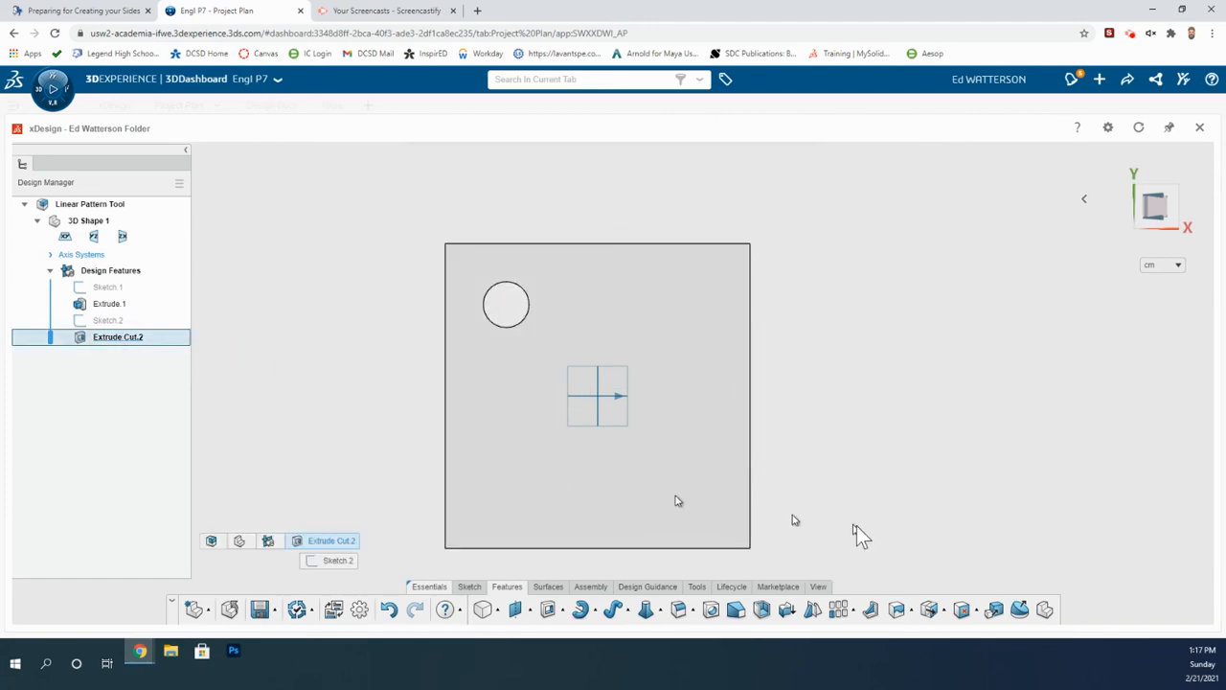
{"action": "left_click", "coordinate": [851, 612]}
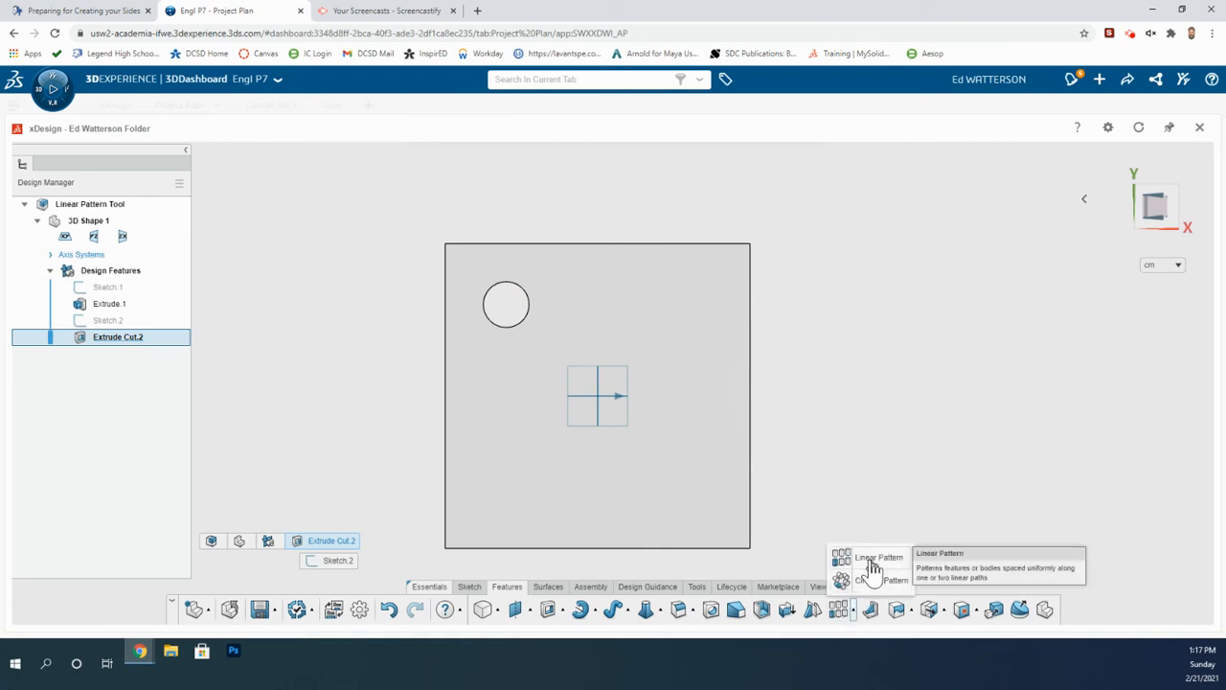
{"action": "left_click", "coordinate": [873, 563]}
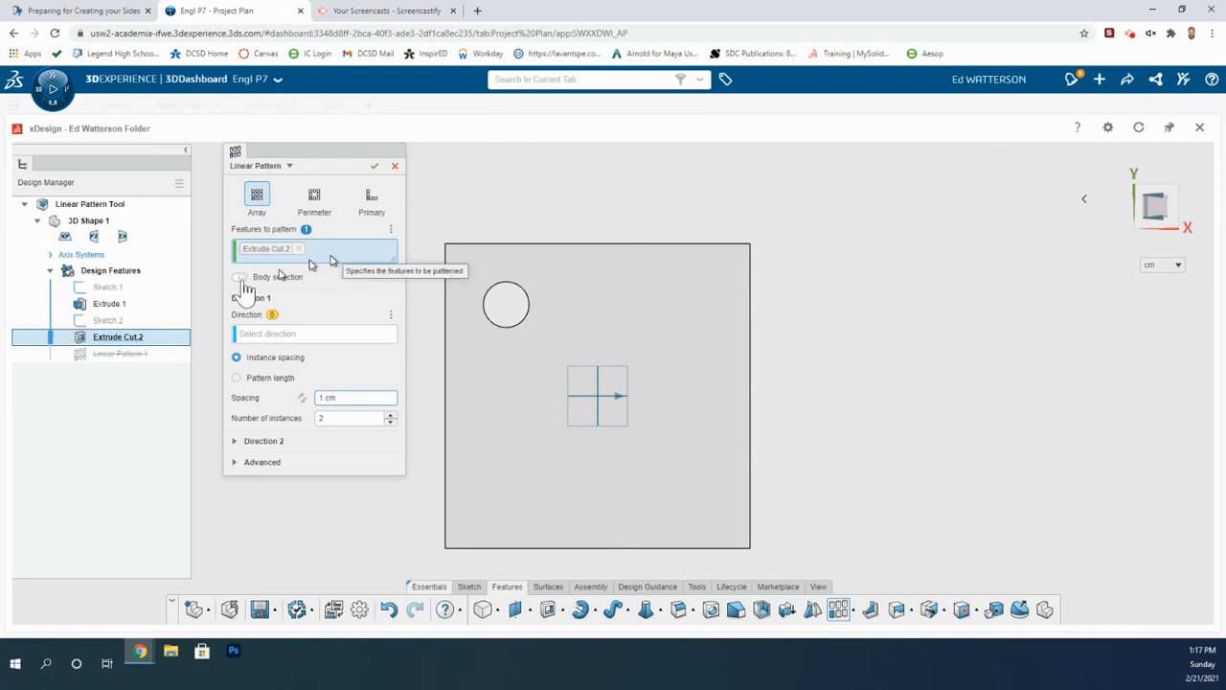
{"action": "left_click", "coordinate": [265, 334]}
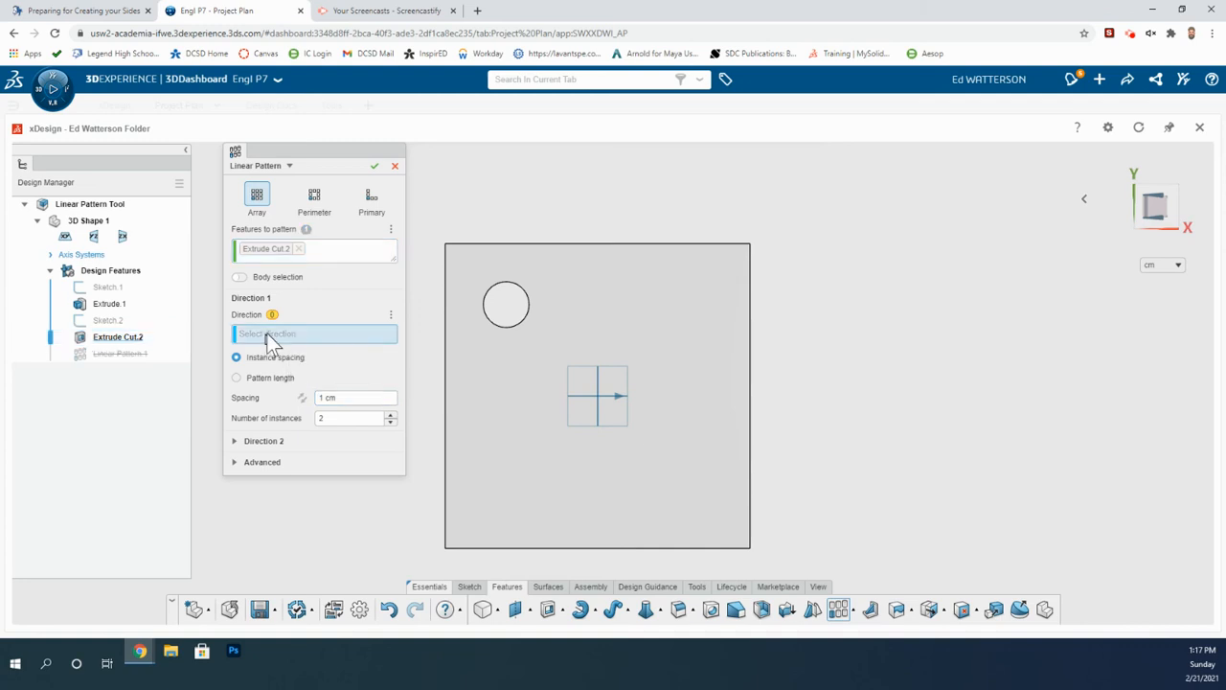
{"action": "left_click", "coordinate": [576, 245]}
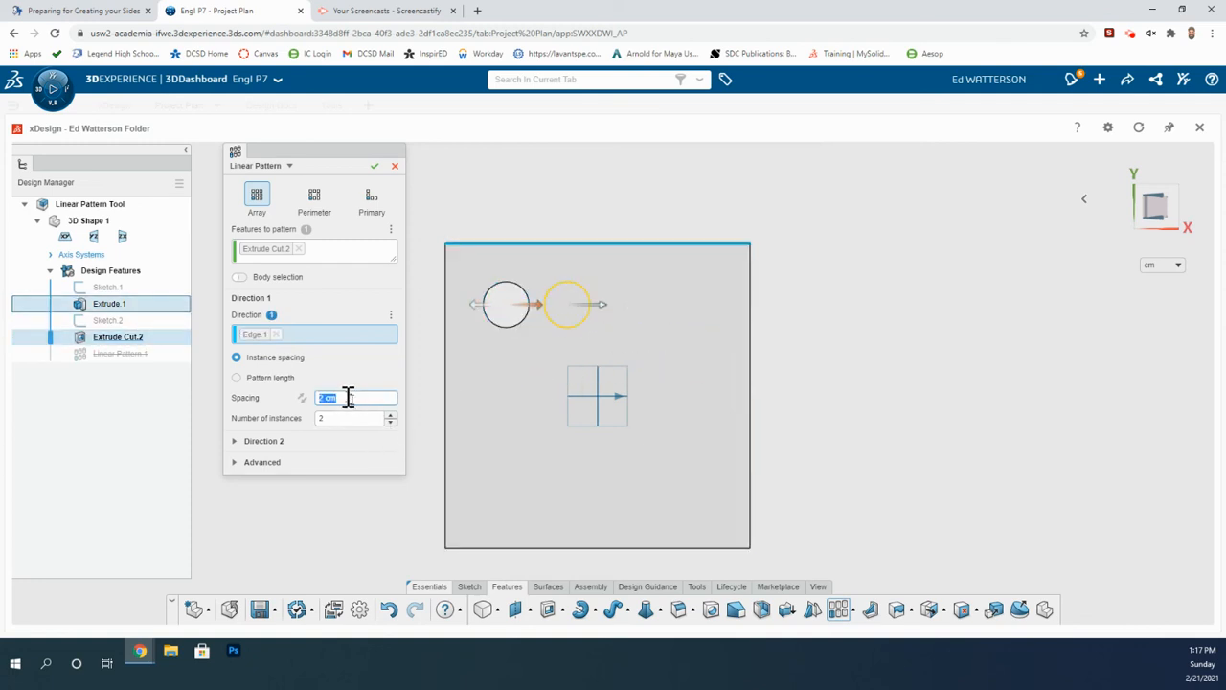
{"action": "left_click_drag", "start_coordinate": [347, 400], "coordinate": [319, 398]}
{"action": "type", "text": "3"}
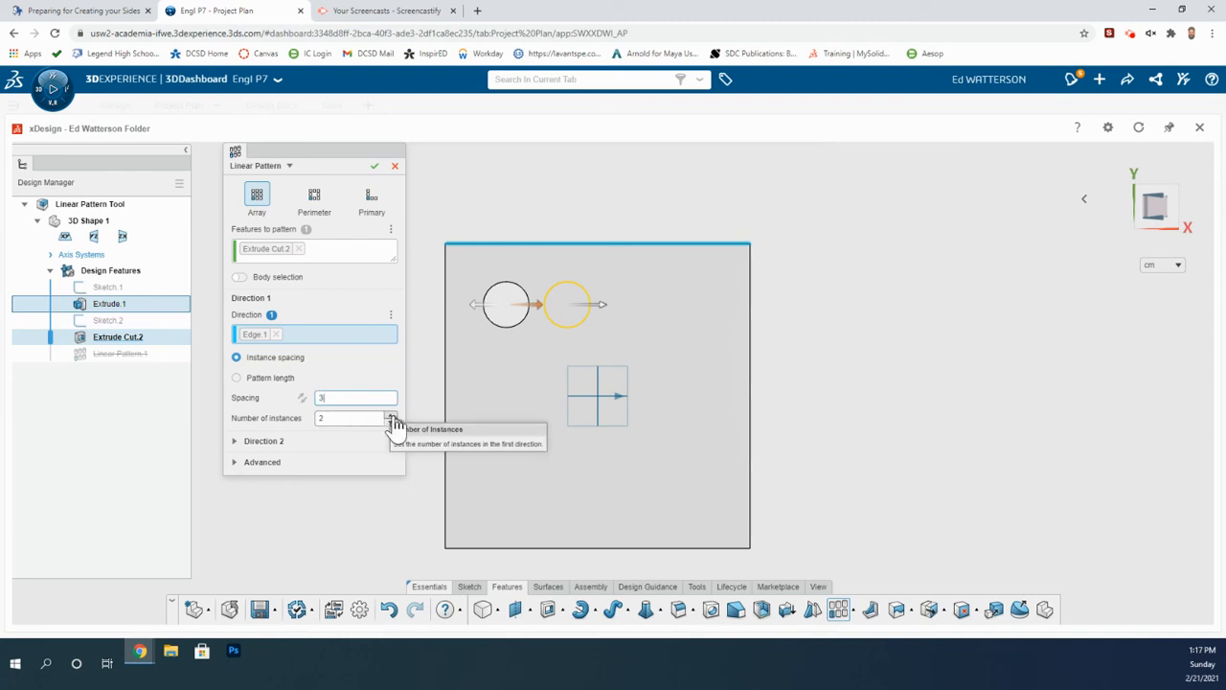
{"action": "left_click", "coordinate": [390, 414]}
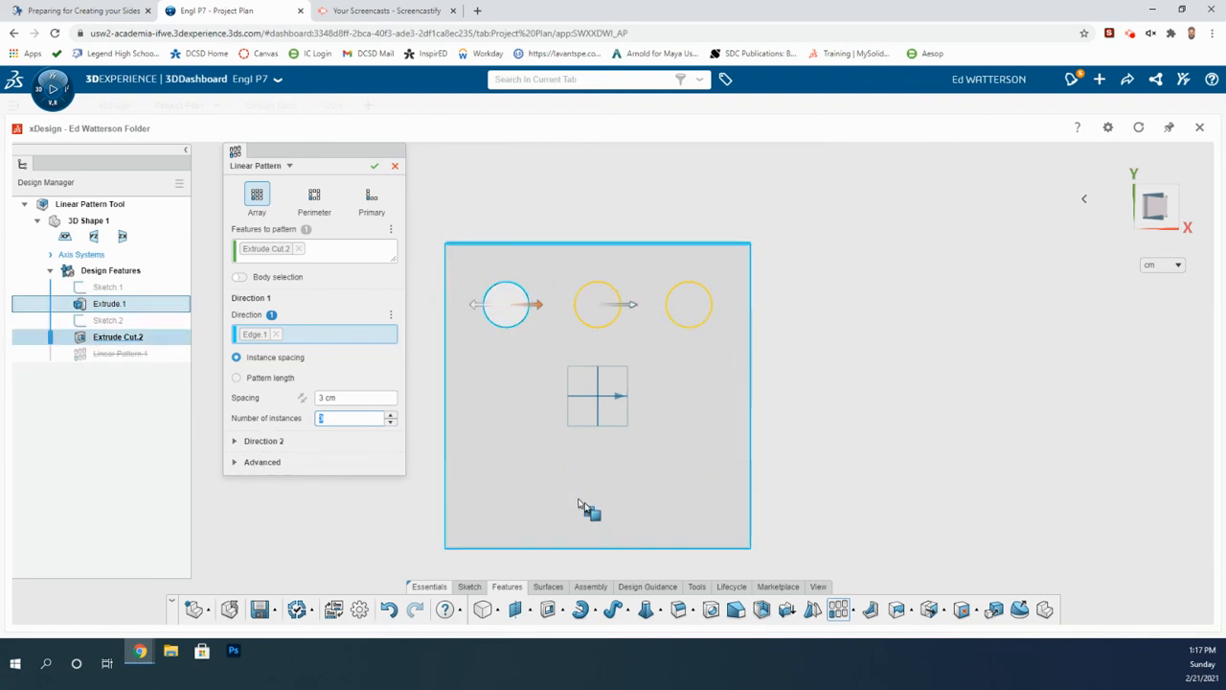
Add a second pattern direction along the plate's right edge with 3 cm spacing and 3 instances.
{"action": "left_click", "coordinate": [244, 442]}
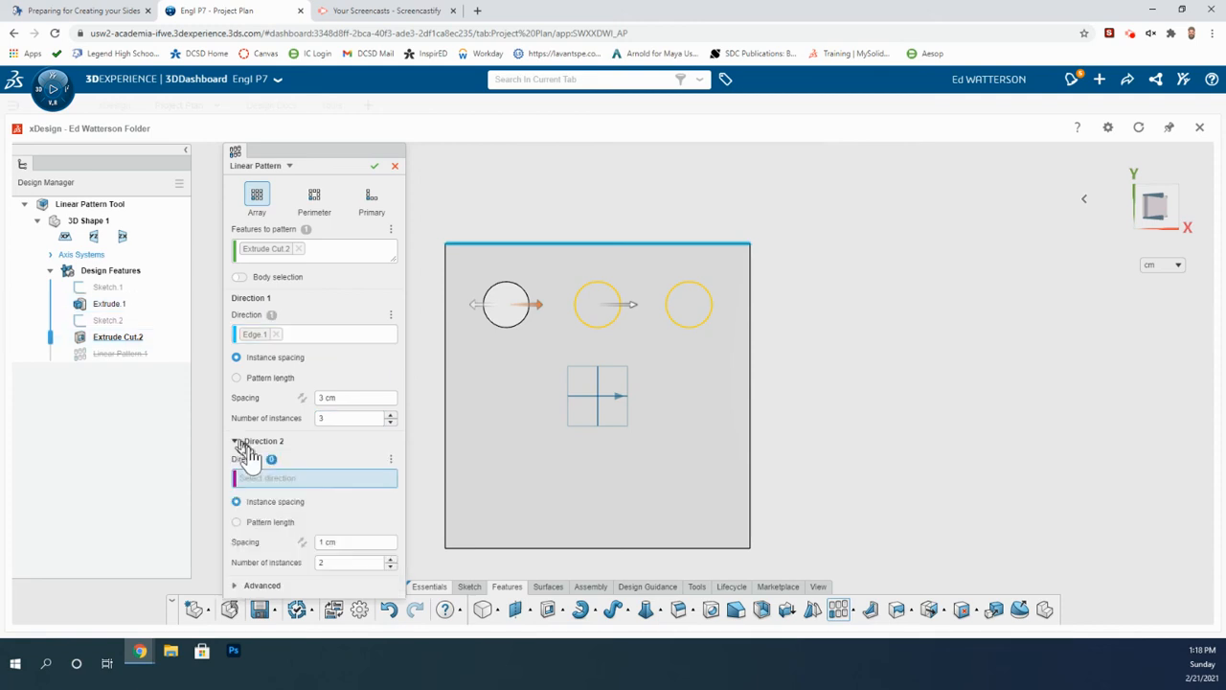
{"action": "left_click", "coordinate": [752, 403]}
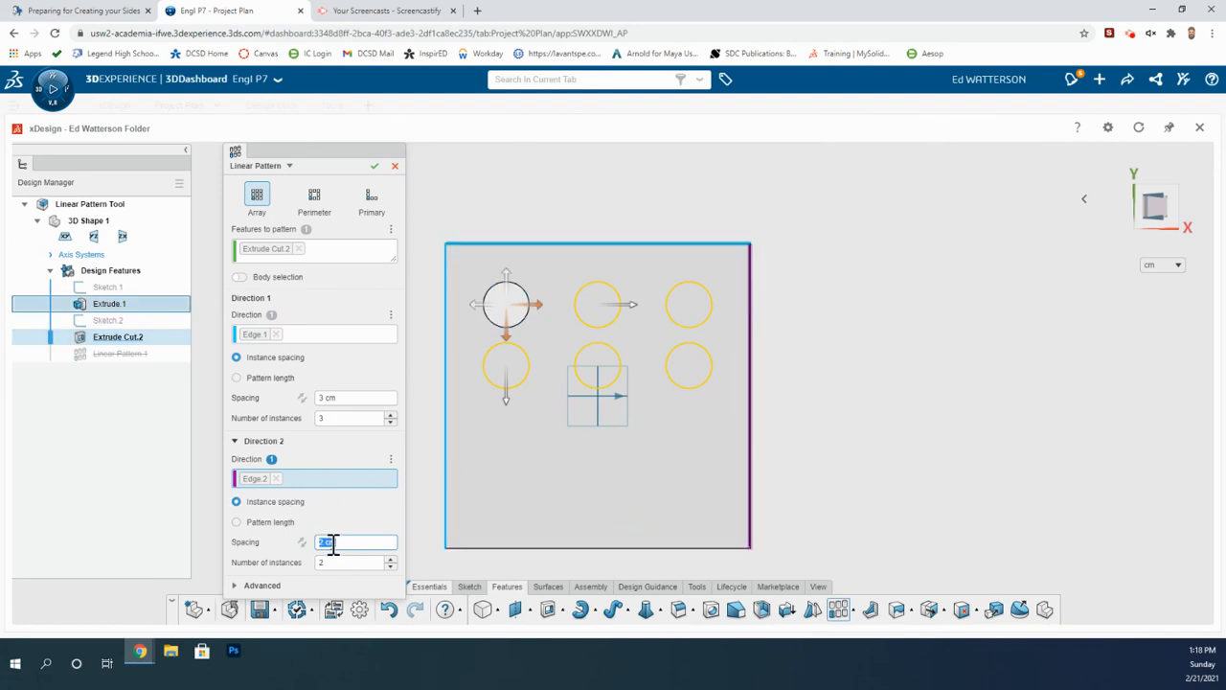
{"action": "left_click_drag", "start_coordinate": [337, 543], "coordinate": [324, 544]}
{"action": "type", "text": "3"}
{"action": "left_click", "coordinate": [390, 558]}
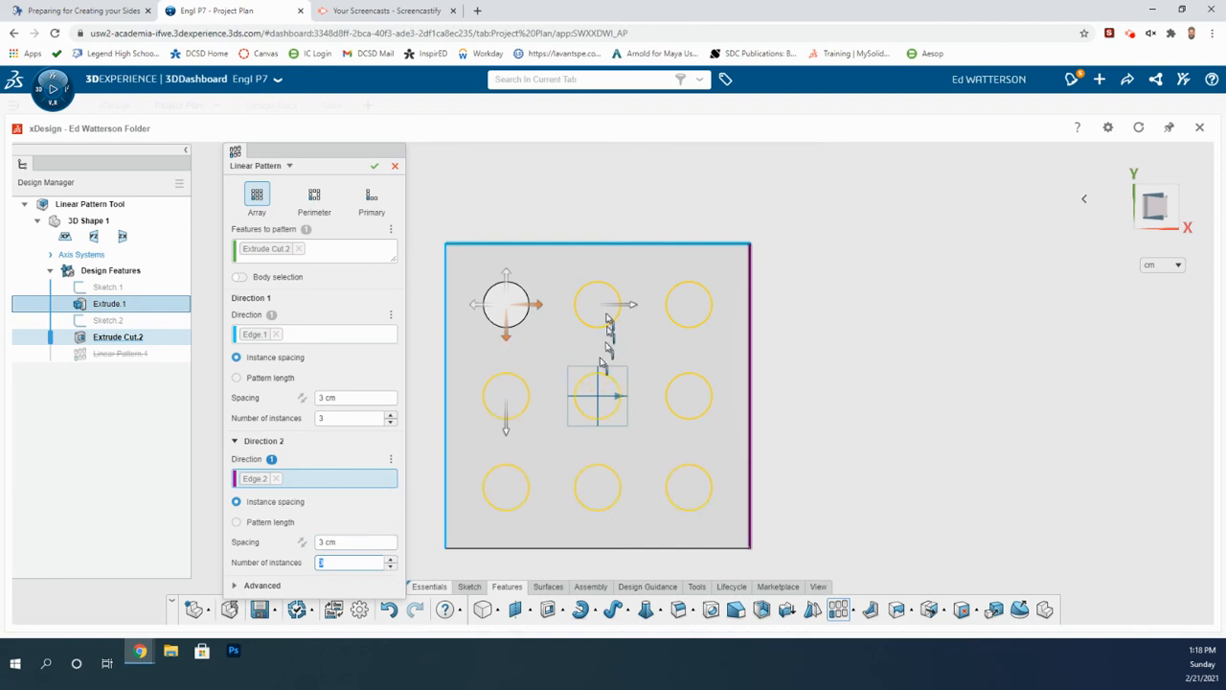
{"action": "left_click", "coordinate": [302, 544]}
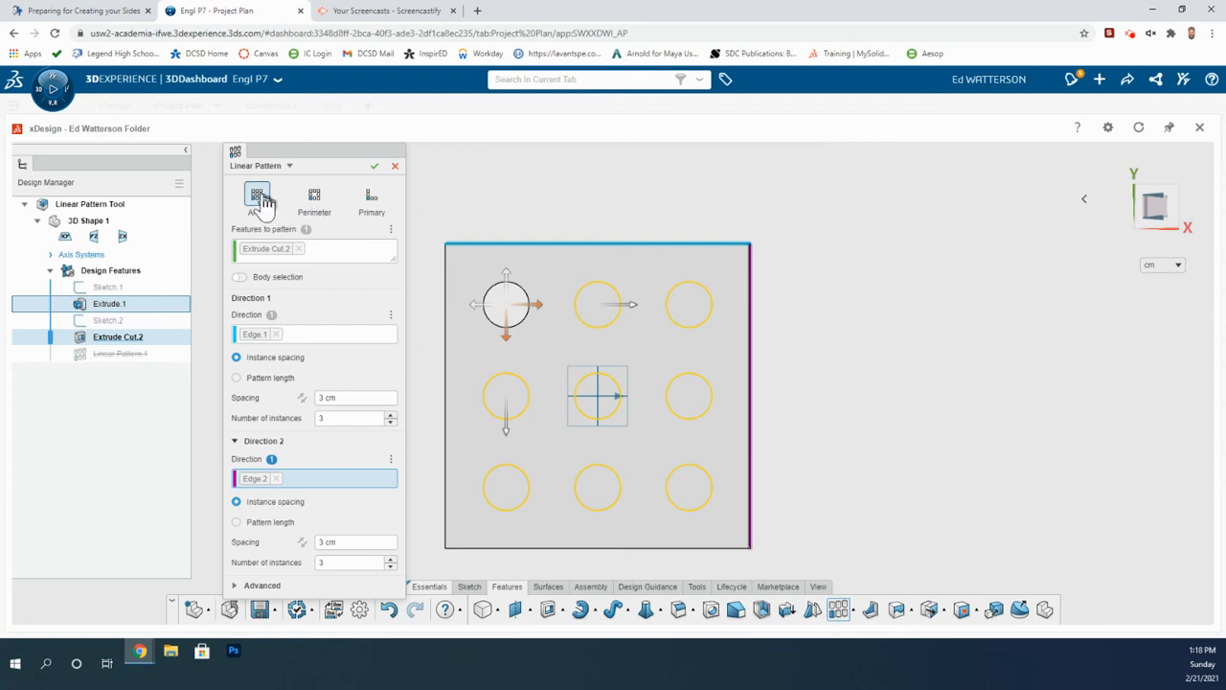
Preview the Perimeter and Primary pattern types, then return to Array and complete the linear pattern.
{"action": "left_click", "coordinate": [314, 204]}
{"action": "left_click", "coordinate": [369, 201]}
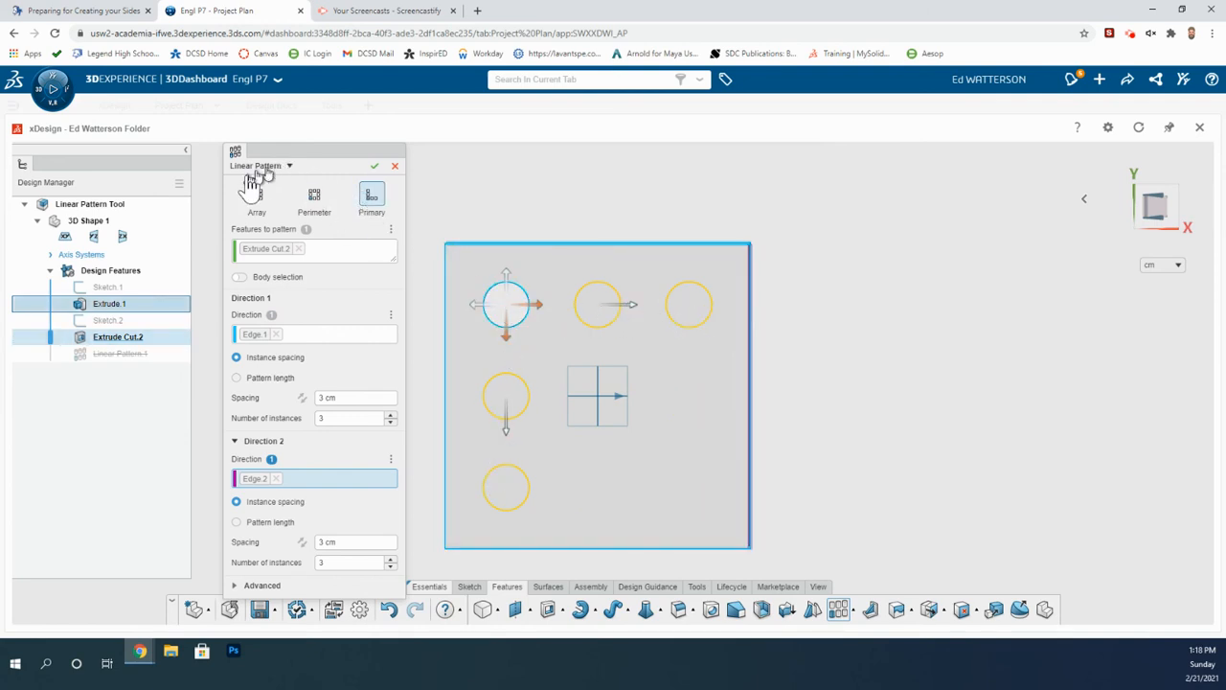
{"action": "left_click", "coordinate": [257, 196]}
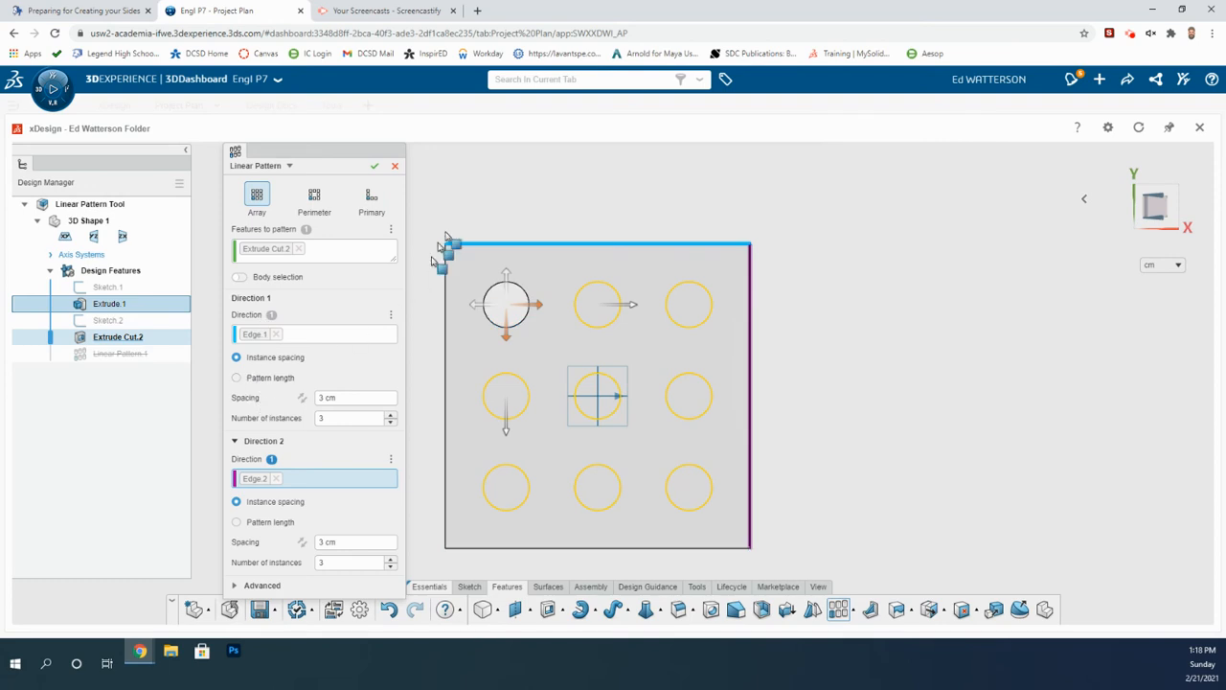
{"action": "left_click", "coordinate": [375, 167]}
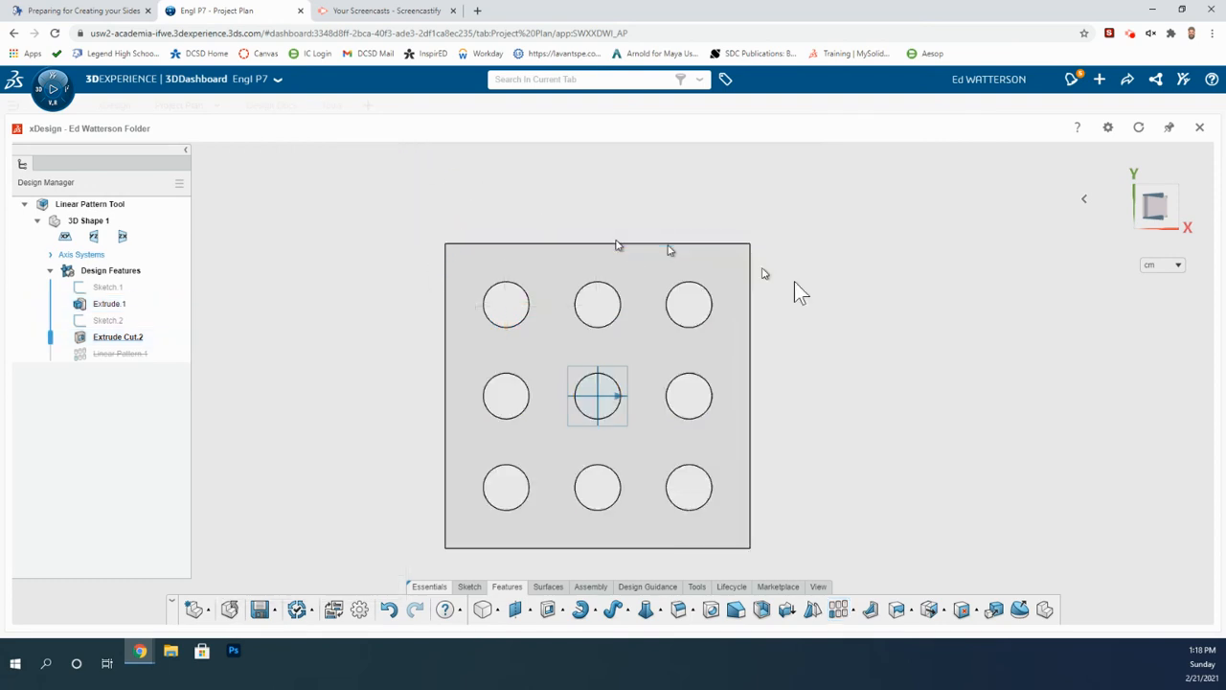